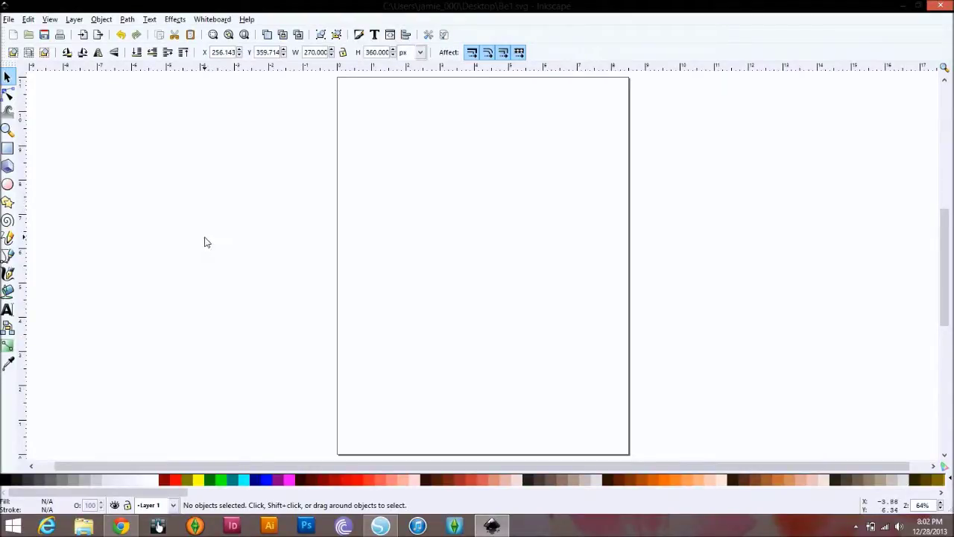
# Step: Set the document's default units to inches in the document properties
pyautogui.click(8, 20)
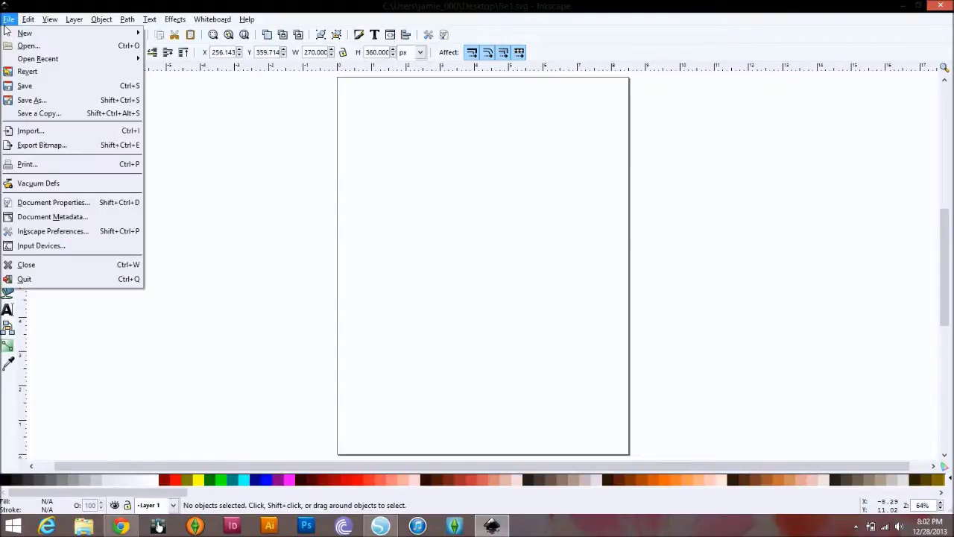
pyautogui.click(48, 205)
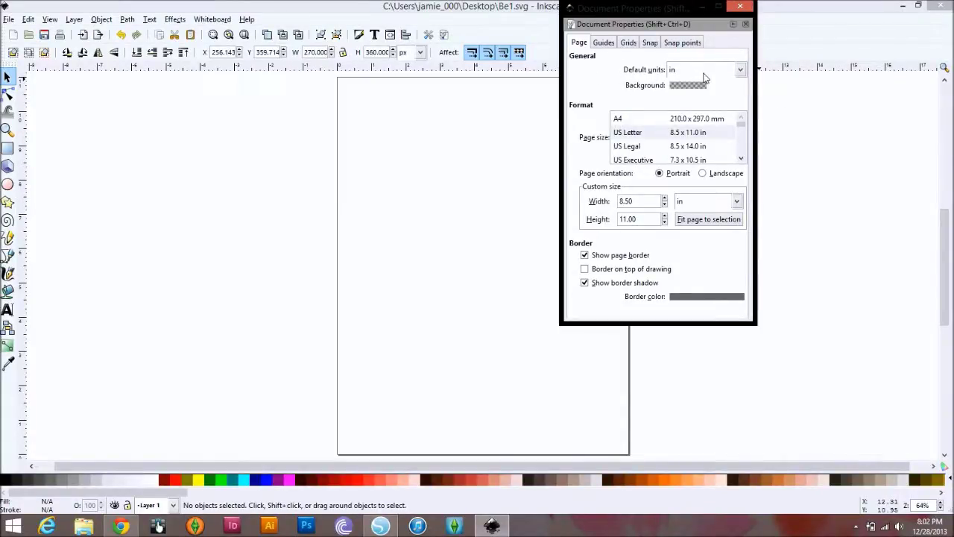
pyautogui.click(740, 70)
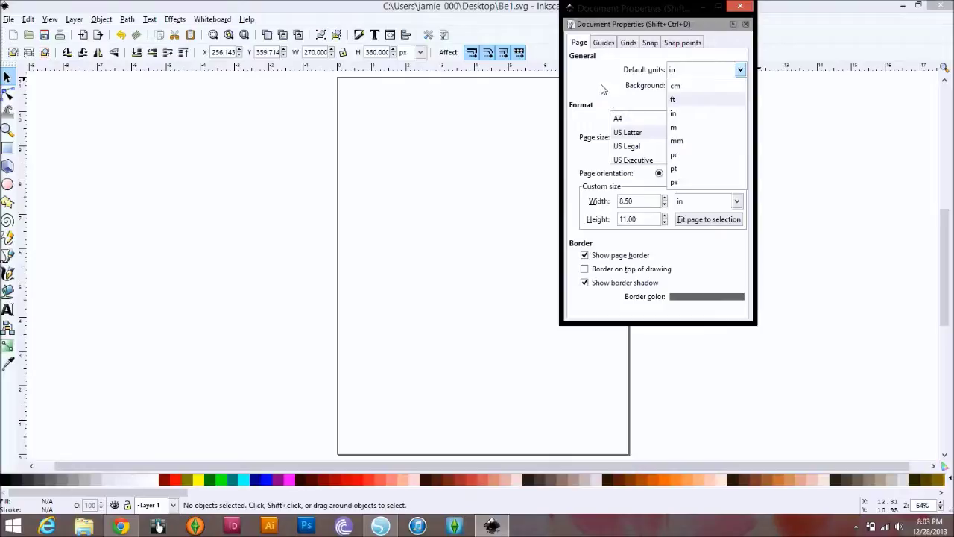
pyautogui.click(678, 115)
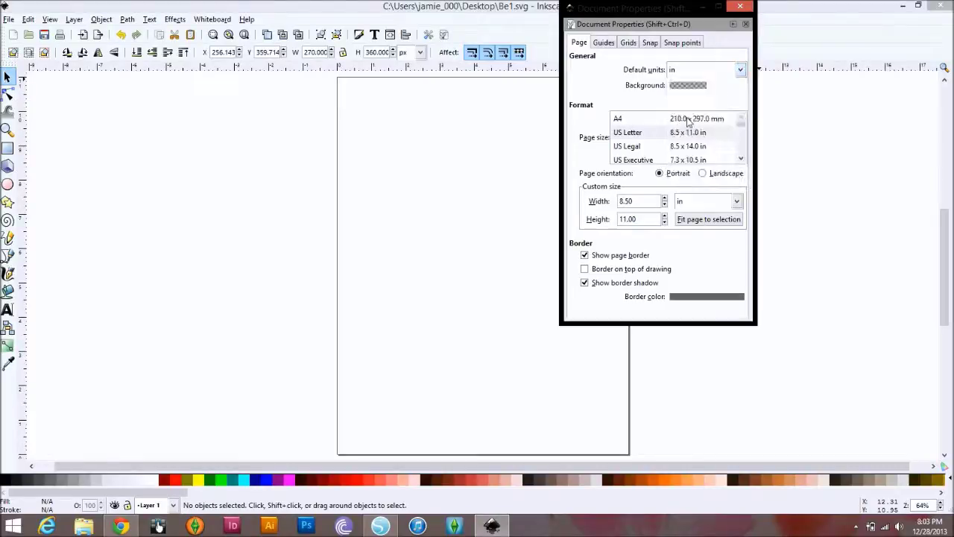
pyautogui.click(740, 8)
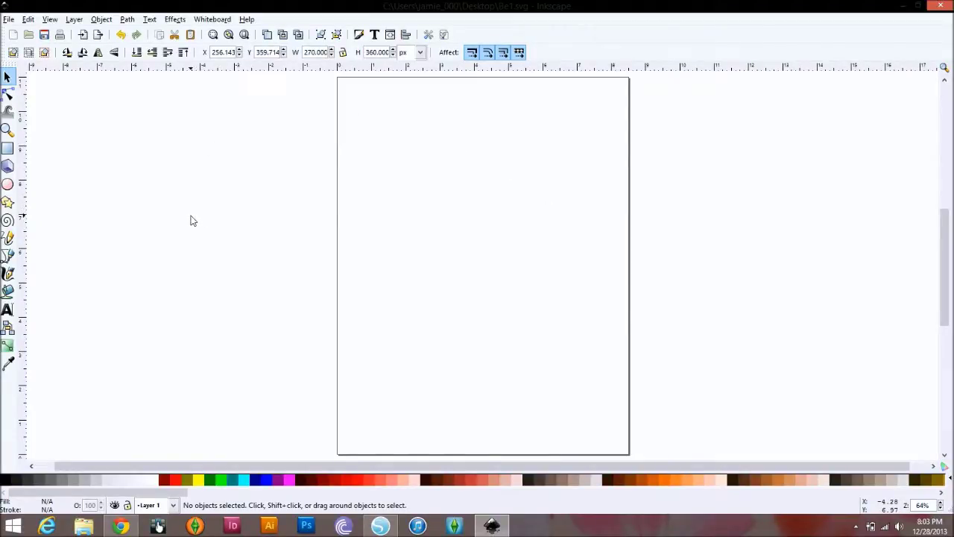
# Step: Draw a rectangle about 3.4 in wide and 4.8 in high on the upper half of the page, using inches as unit
pyautogui.click(9, 150)
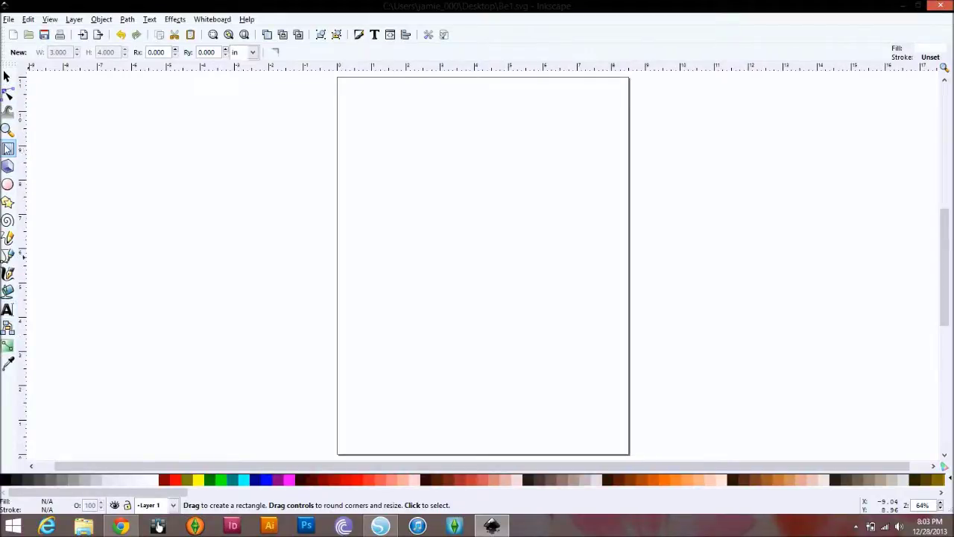
pyautogui.moveTo(412, 146); pyautogui.dragTo(530, 306)
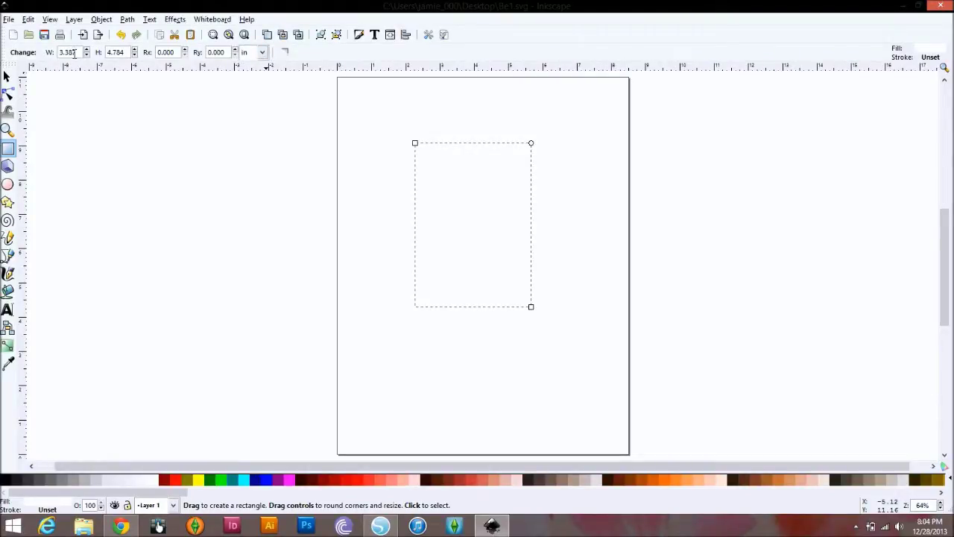
pyautogui.click(262, 53)
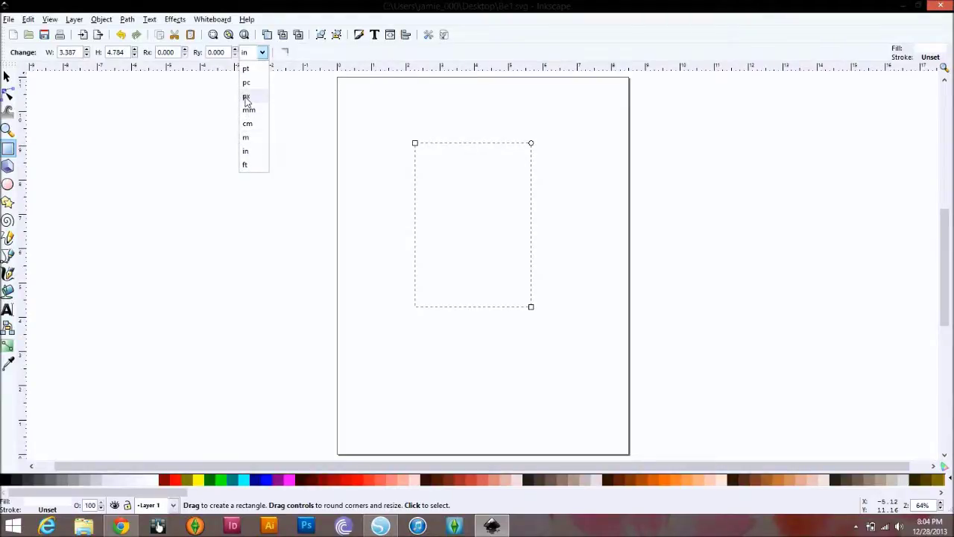
pyautogui.click(247, 154)
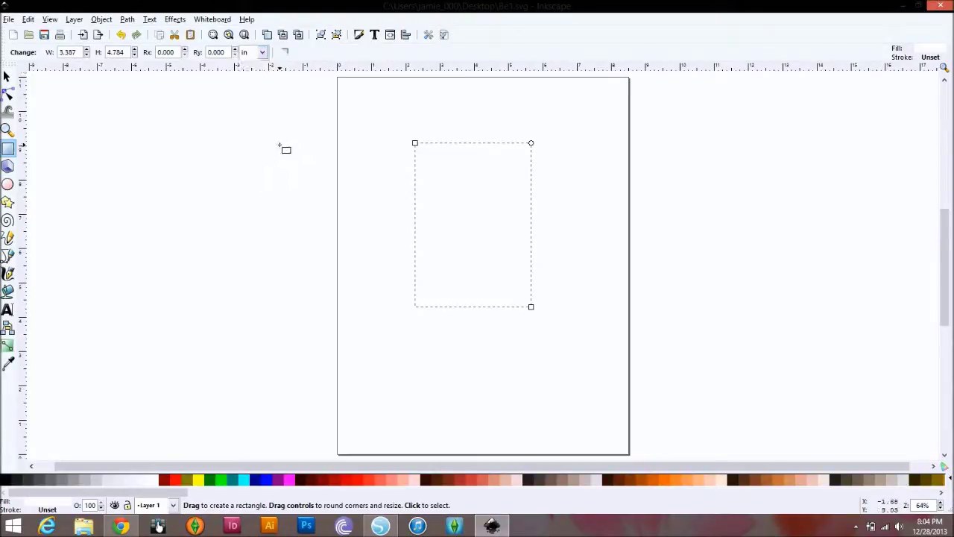
# Step: Set the rectangle's width to 3 in and its height to 4 in
pyautogui.doubleClick(67, 52)
pyautogui.write('3')
pyautogui.press('Tab')
pyautogui.write('4')
pyautogui.press('Return')
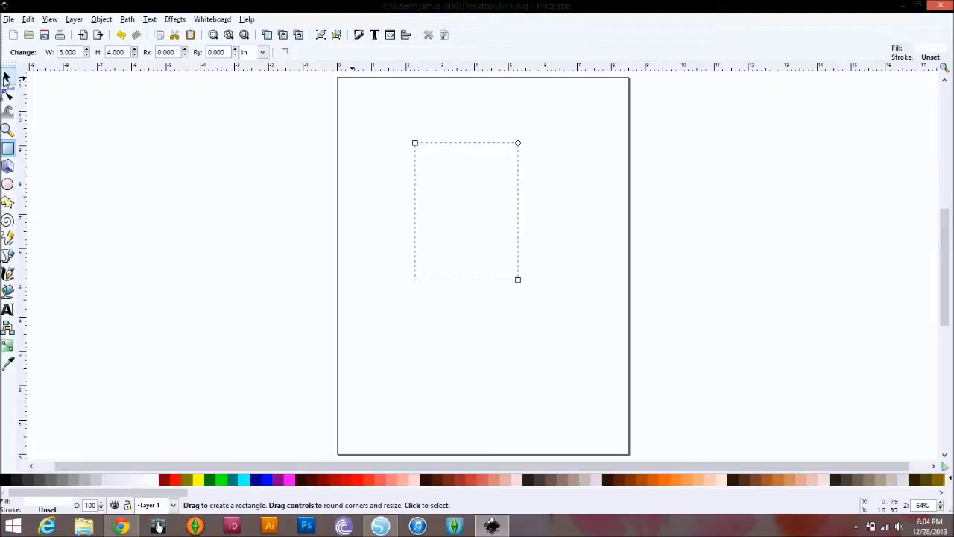
# Step: Move the rectangle slightly down and right to centre it across the page, and fill it with black
pyautogui.click(6, 77)
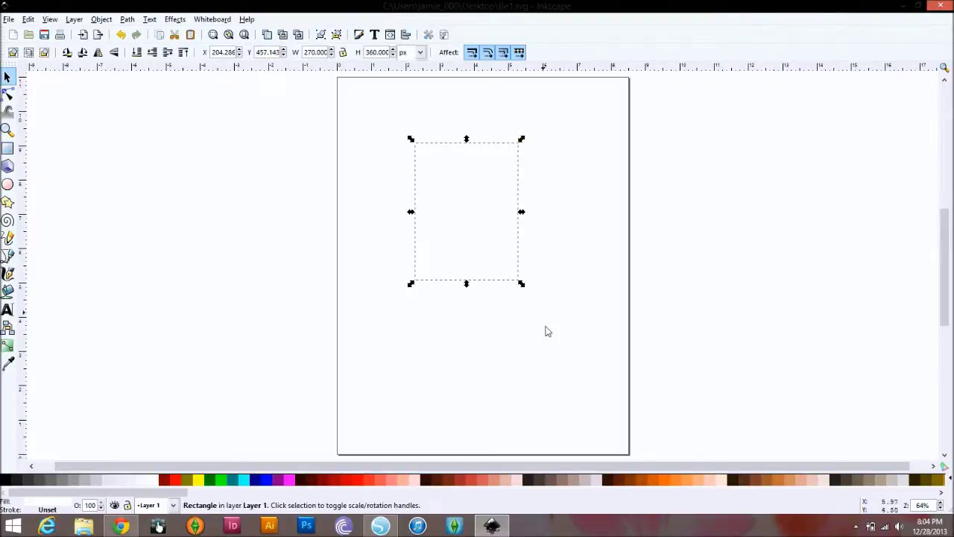
pyautogui.moveTo(454, 144); pyautogui.dragTo(473, 160)
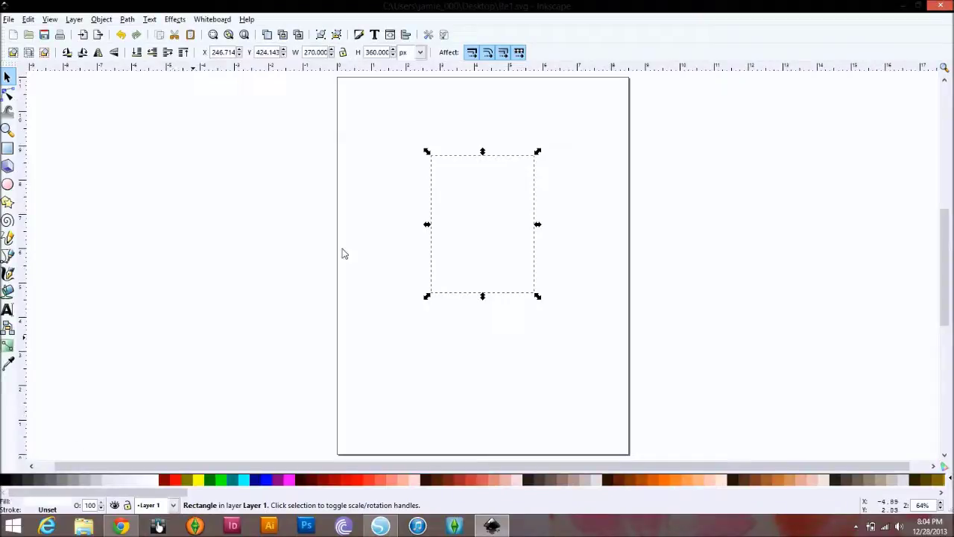
pyautogui.click(5, 478)
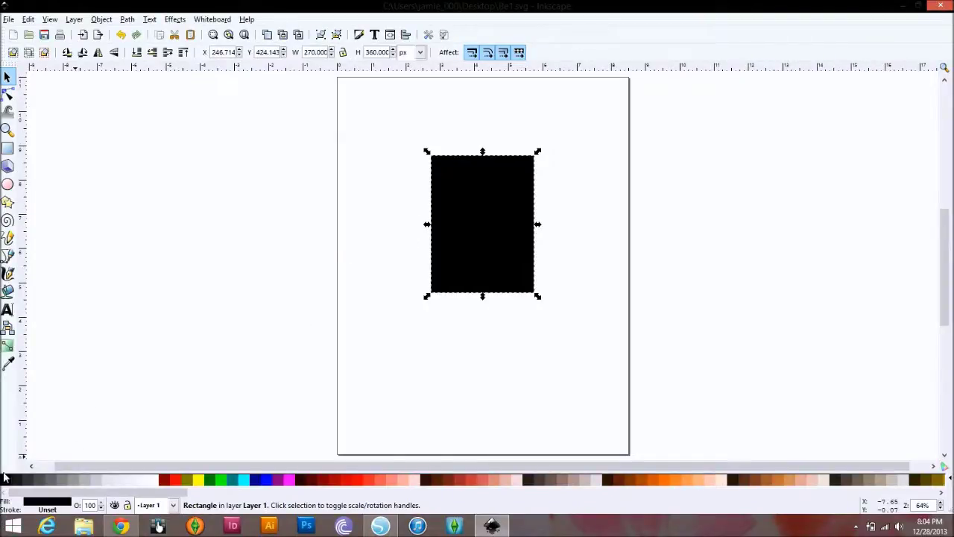
pyautogui.click(357, 214)
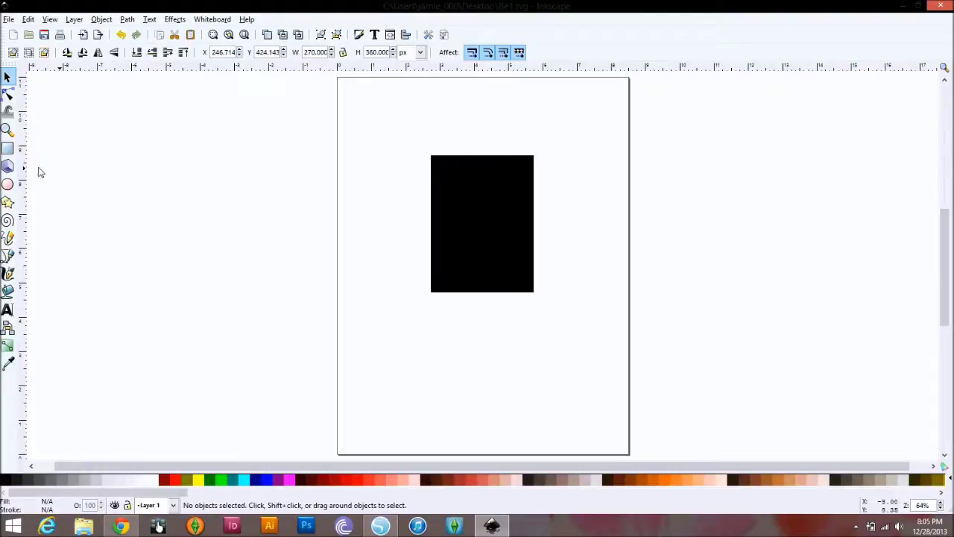
# Step: Draw a circle about 258 by 261 px to the left of the black rectangle, overlapping the page's left edge
pyautogui.click(8, 184)
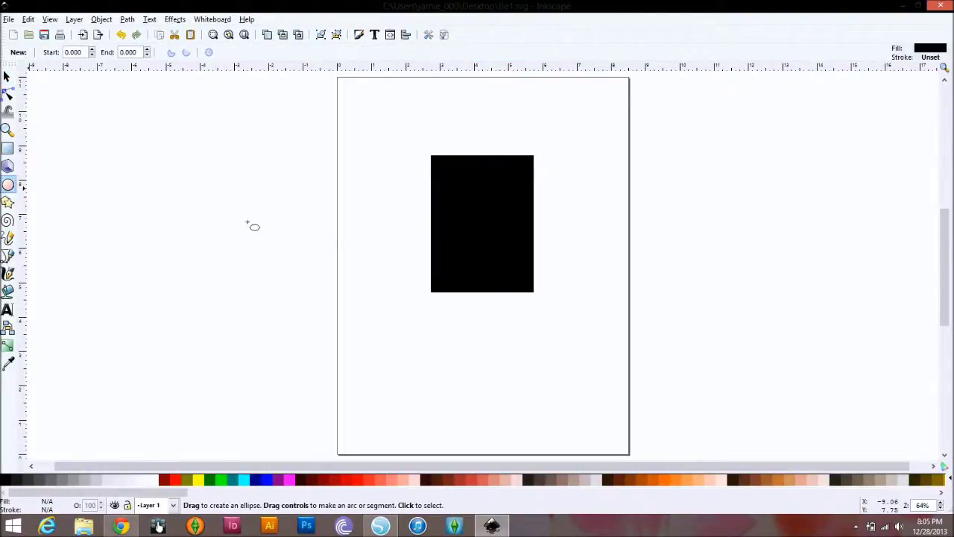
pyautogui.moveTo(263, 176); pyautogui.dragTo(362, 276)
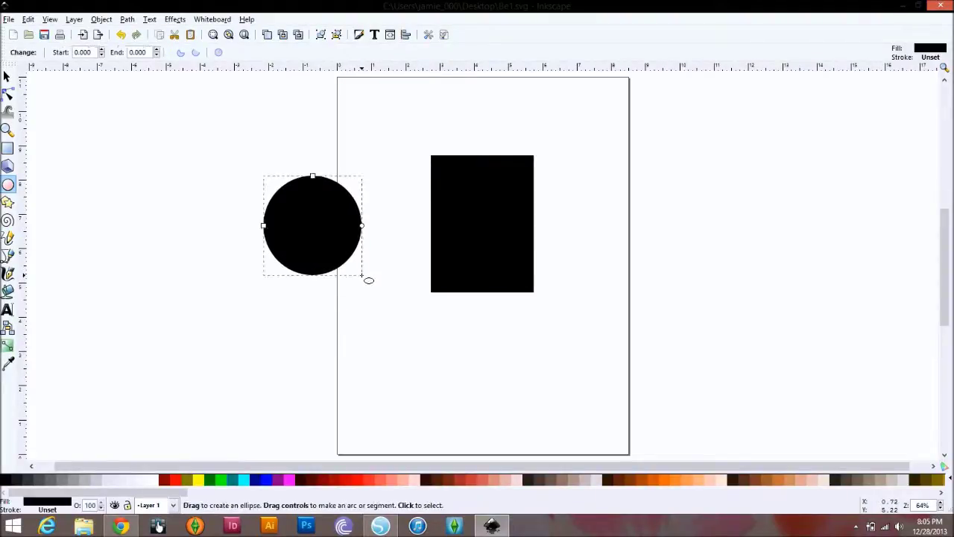
pyautogui.click(8, 76)
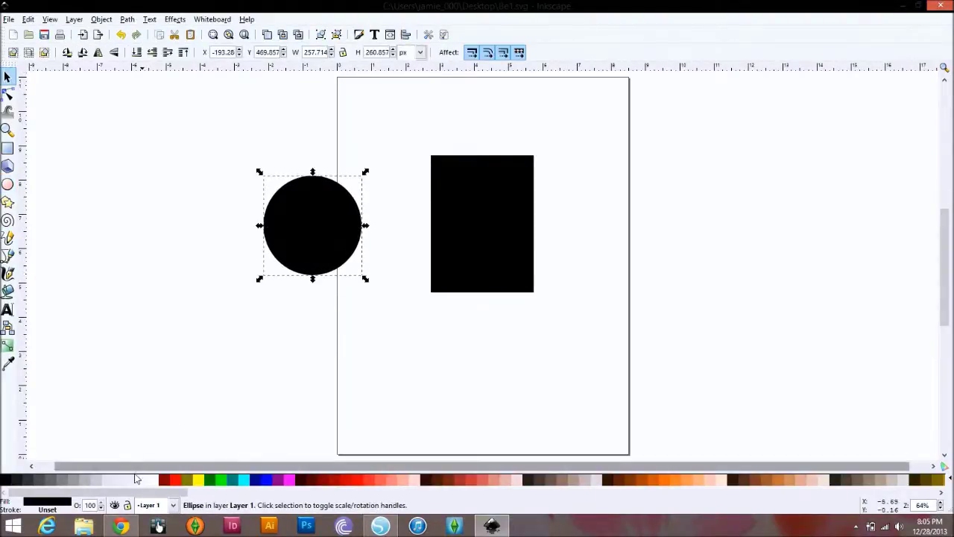
pyautogui.moveTo(293, 207); pyautogui.dragTo(469, 204)
pyautogui.rightClick(469, 203)
pyautogui.click(371, 159)
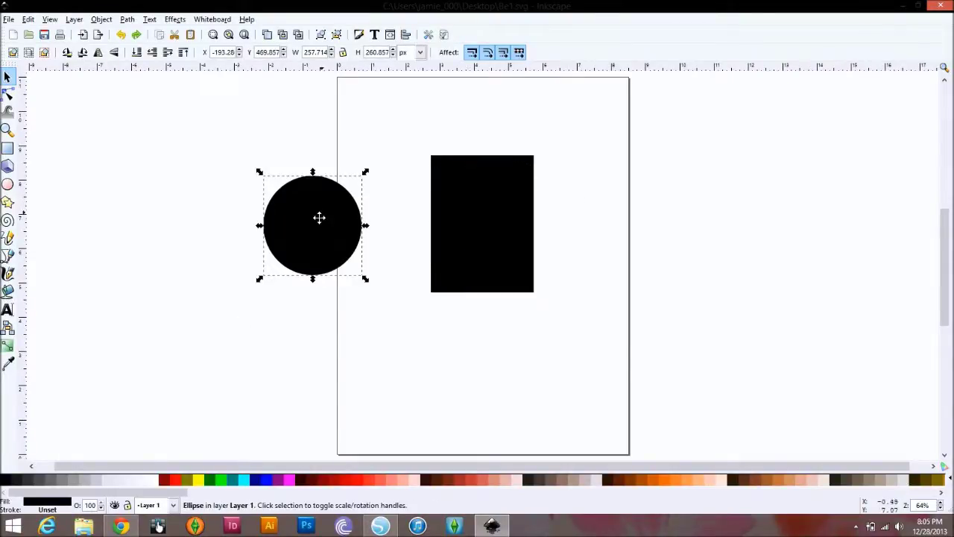
# Step: Fill the circle with white and move it onto the black rectangle
pyautogui.click(154, 483)
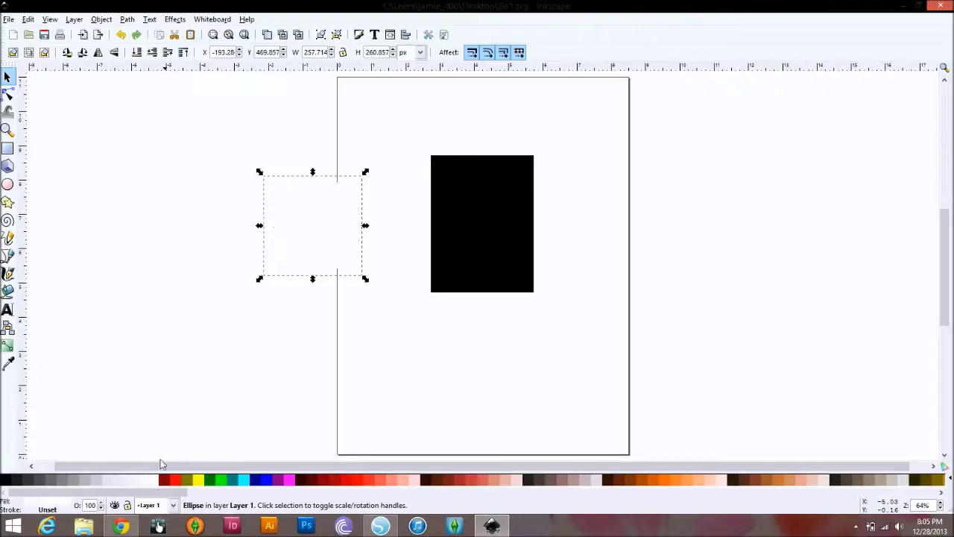
pyautogui.click(353, 189)
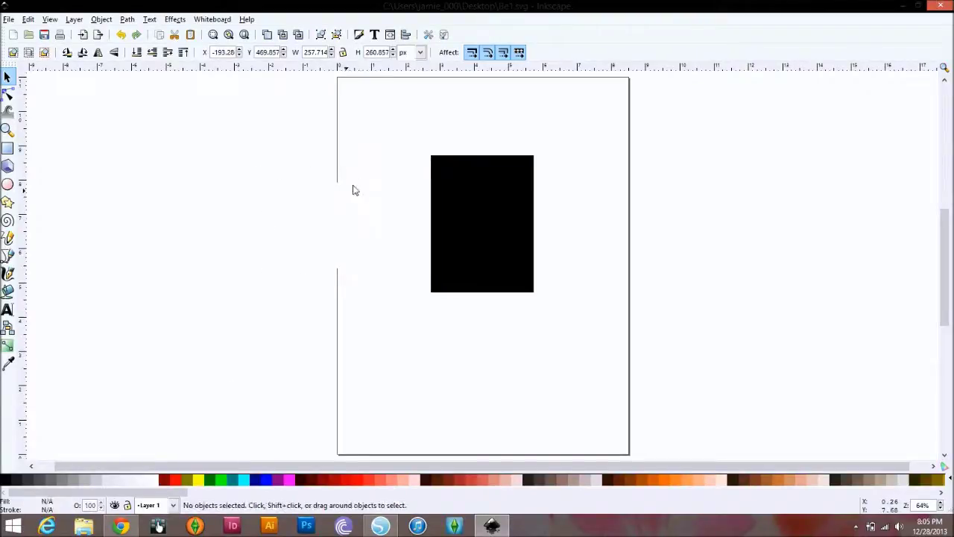
pyautogui.click(306, 217)
pyautogui.moveTo(306, 217); pyautogui.dragTo(479, 211)
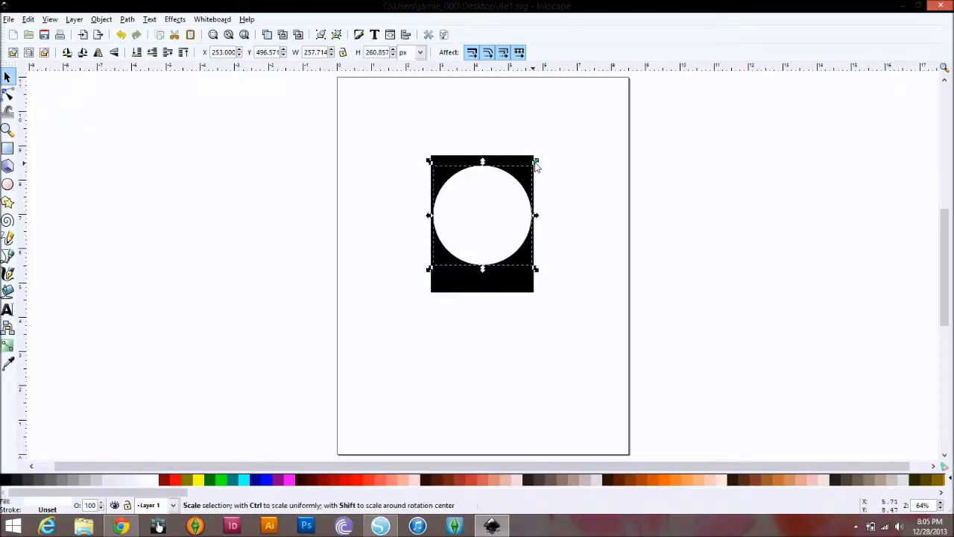
# Step: Shrink the white circle to about 228 by 220 px and place it in the middle of the black rectangle
pyautogui.moveTo(535, 162); pyautogui.dragTo(489, 195)
pyautogui.click(381, 194)
pyautogui.click(464, 206)
pyautogui.moveTo(524, 255)
pyautogui.mouseDown()
pyautogui.moveTo(530, 264)
pyautogui.moveTo(528, 254)
pyautogui.mouseUp()
pyautogui.moveTo(503, 216); pyautogui.dragTo(496, 234)
pyautogui.click(371, 225)
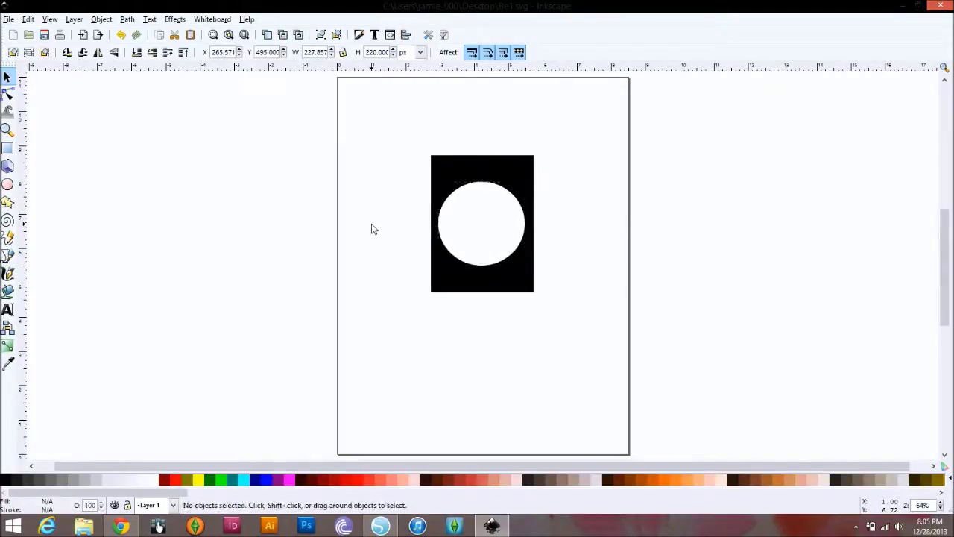
# Step: Nudge the white circle slightly to the right so it is centred horizontally in the black rectangle
pyautogui.press('Right')
pyautogui.press('Right')
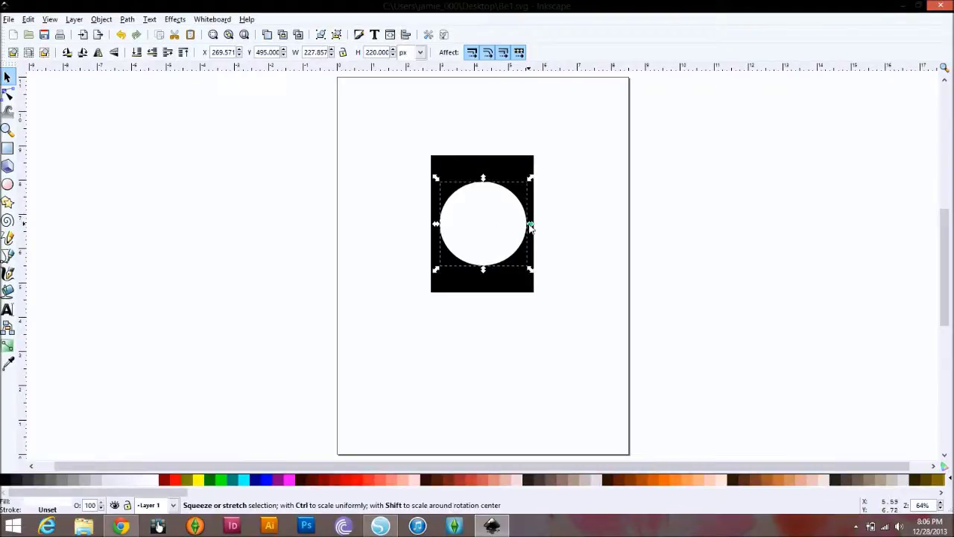
pyautogui.press('Left')
pyautogui.click(363, 234)
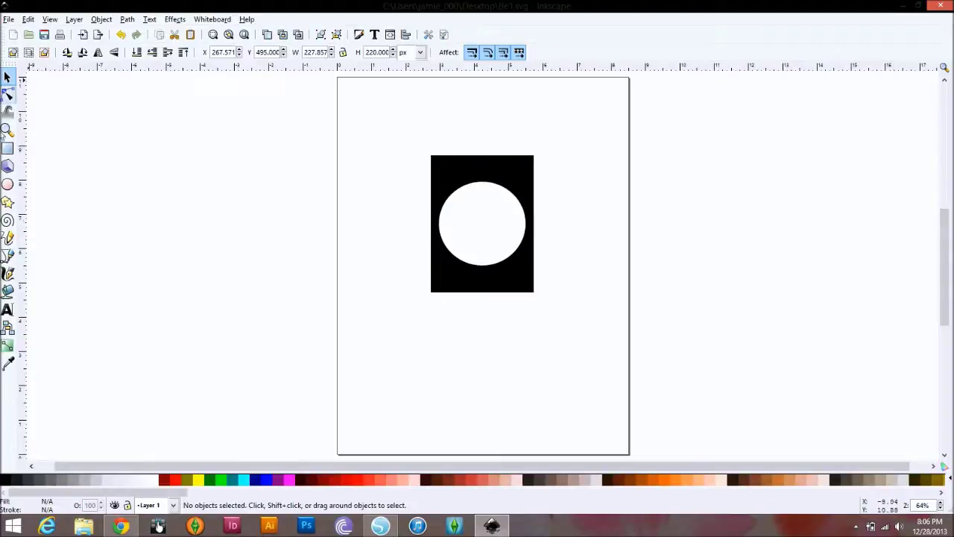
# Step: Add the text "love" in the empty area to the left of the page
pyautogui.click(8, 310)
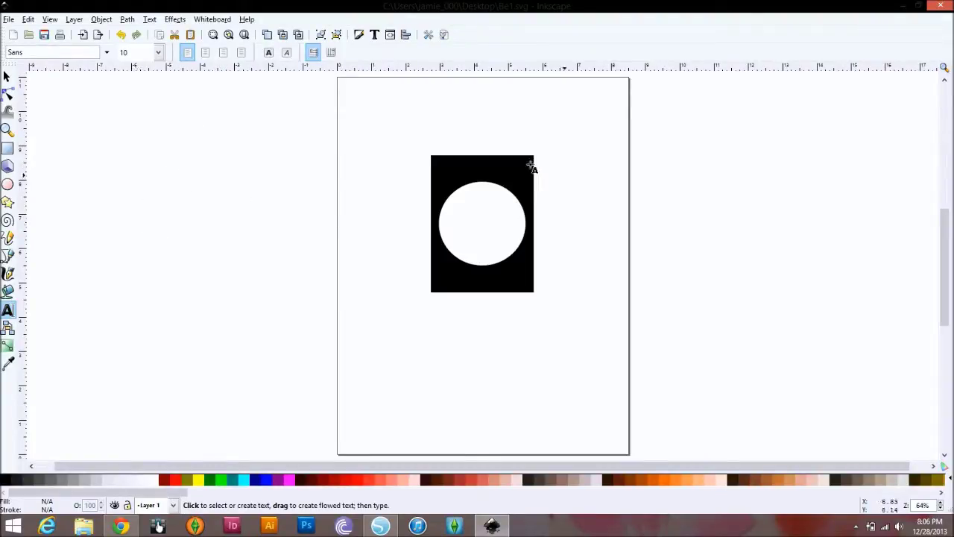
pyautogui.click(163, 175)
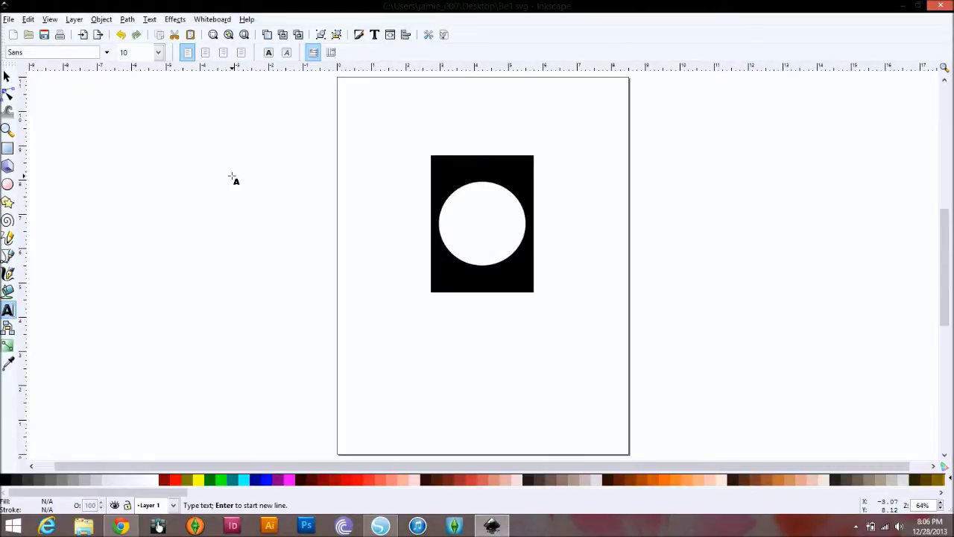
pyautogui.write('love')
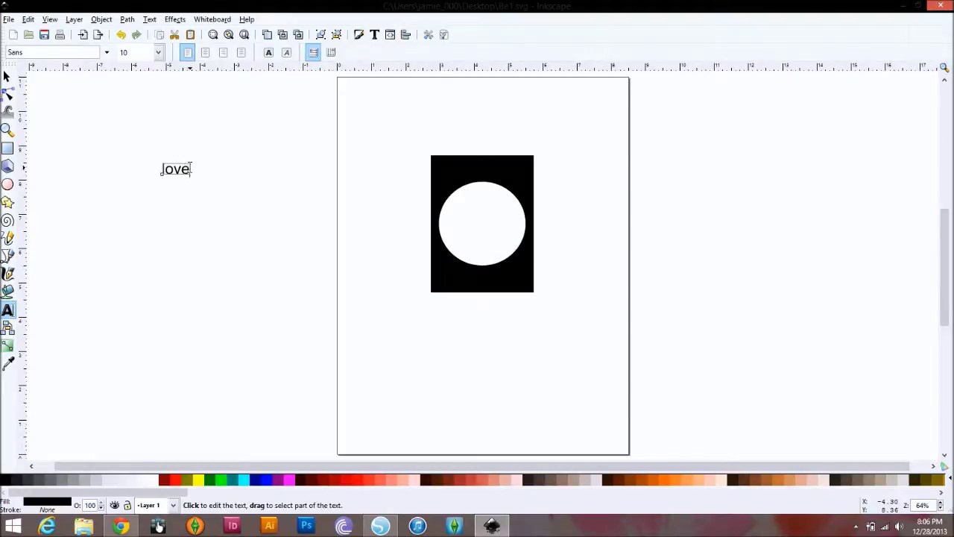
# Step: Select the whole "love" text and choose the Pacifico font family for it in the Text and Font settings
pyautogui.moveTo(189, 167); pyautogui.dragTo(160, 165)
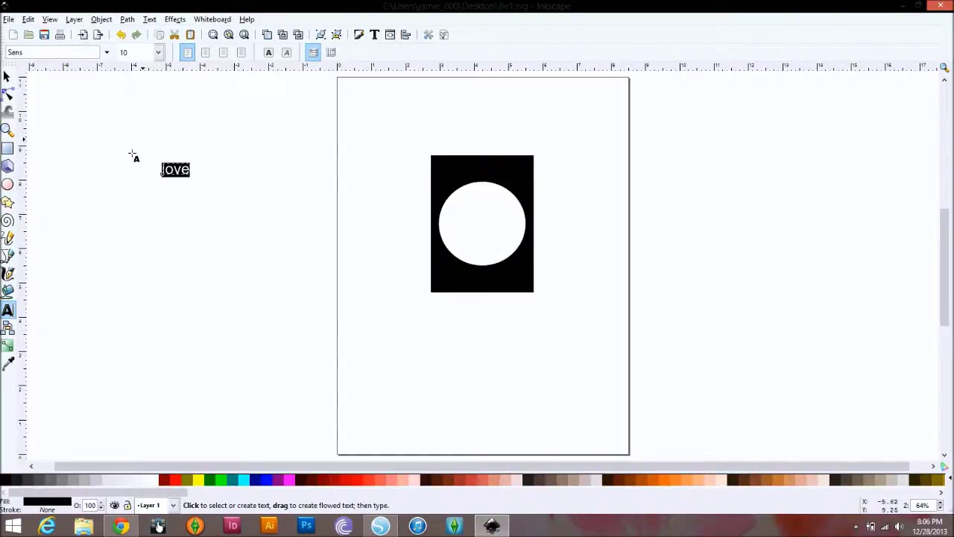
pyautogui.click(374, 35)
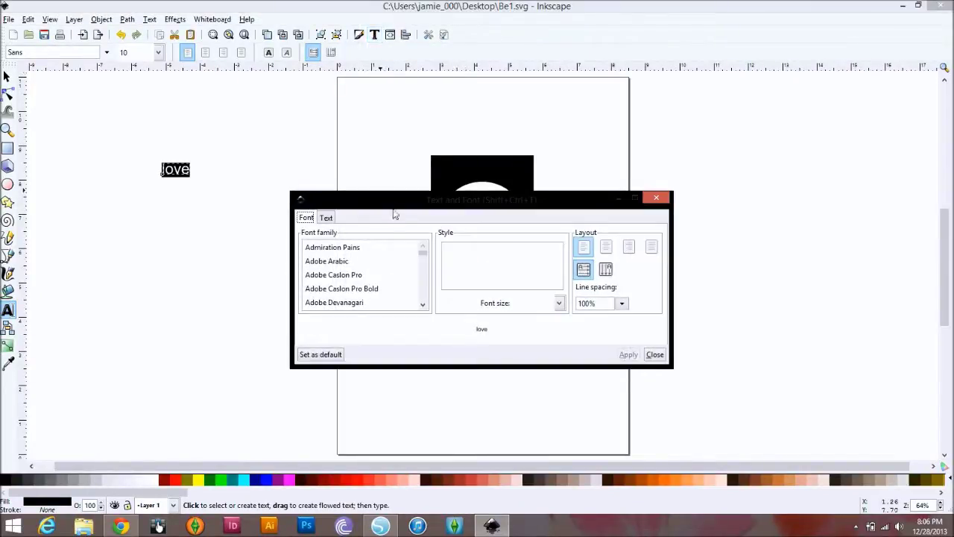
pyautogui.moveTo(424, 257); pyautogui.dragTo(423, 277)
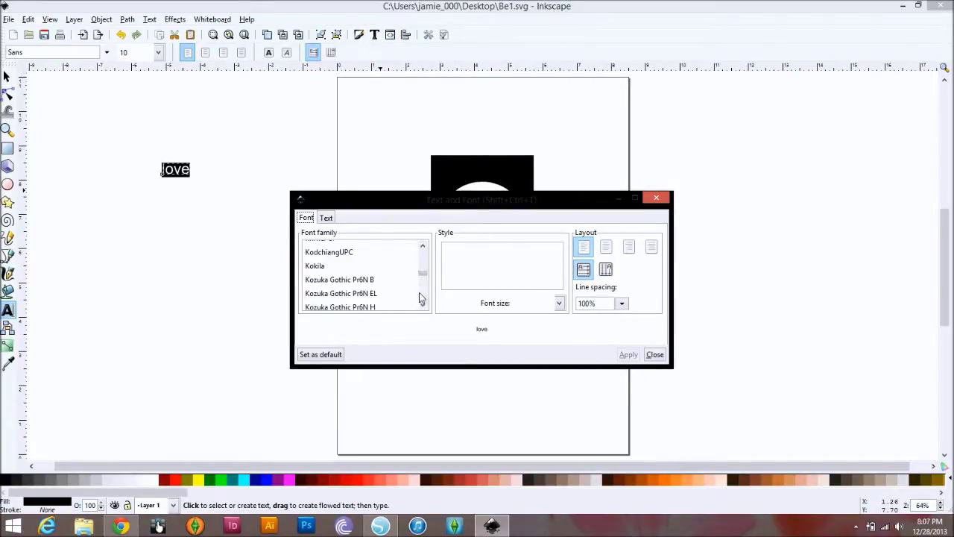
pyautogui.moveTo(423, 307); pyautogui.dragTo(422, 305)
pyautogui.scroll(-5, 384, 268)
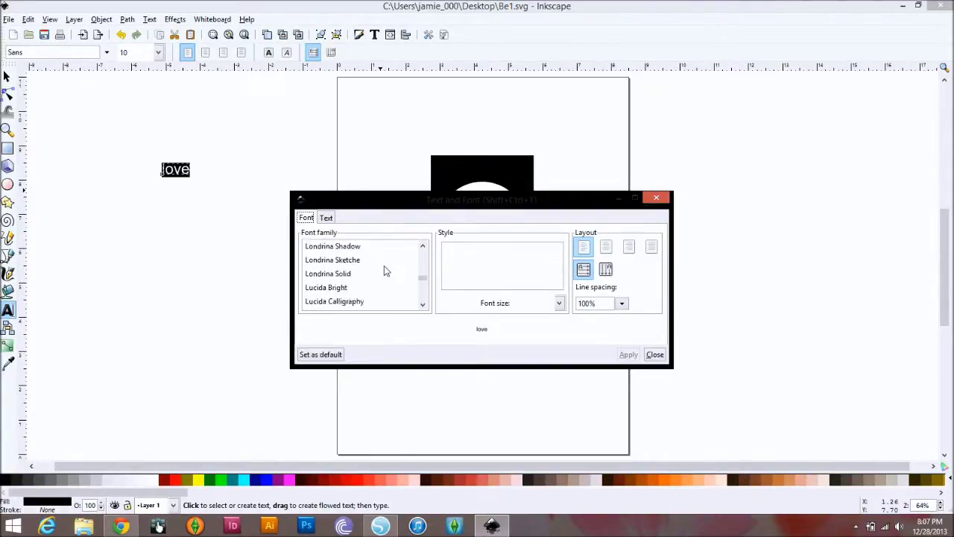
pyautogui.scroll(-5, 385, 272)
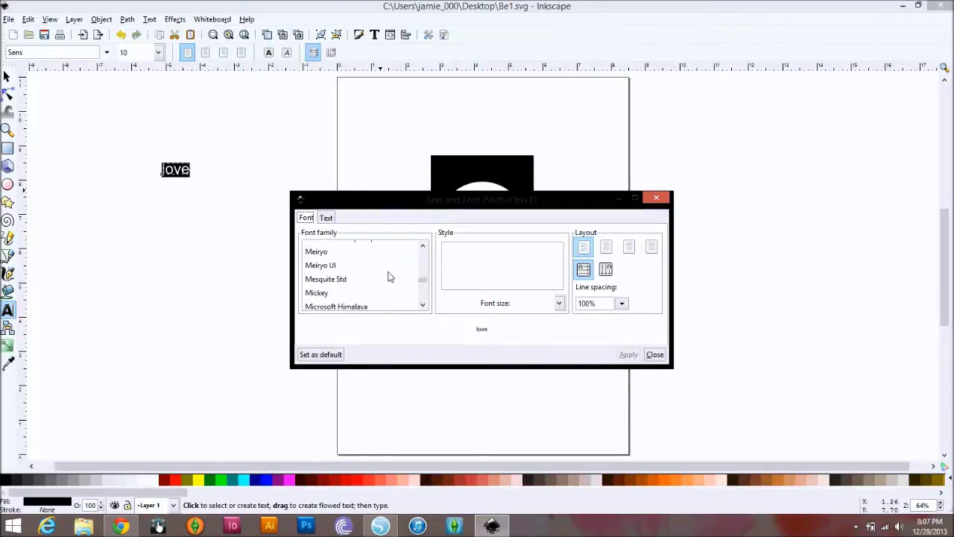
pyautogui.scroll(-10, 390, 277)
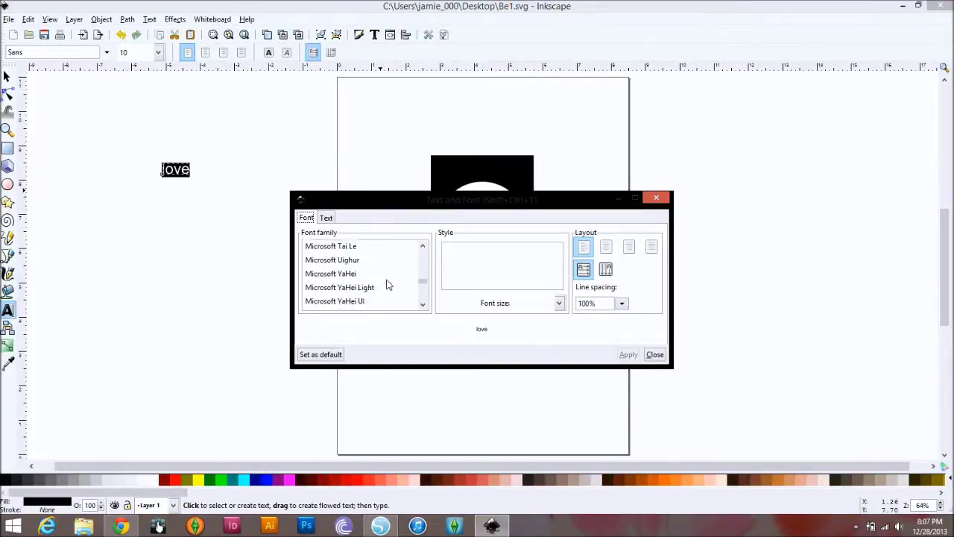
pyautogui.scroll(-10, 388, 280)
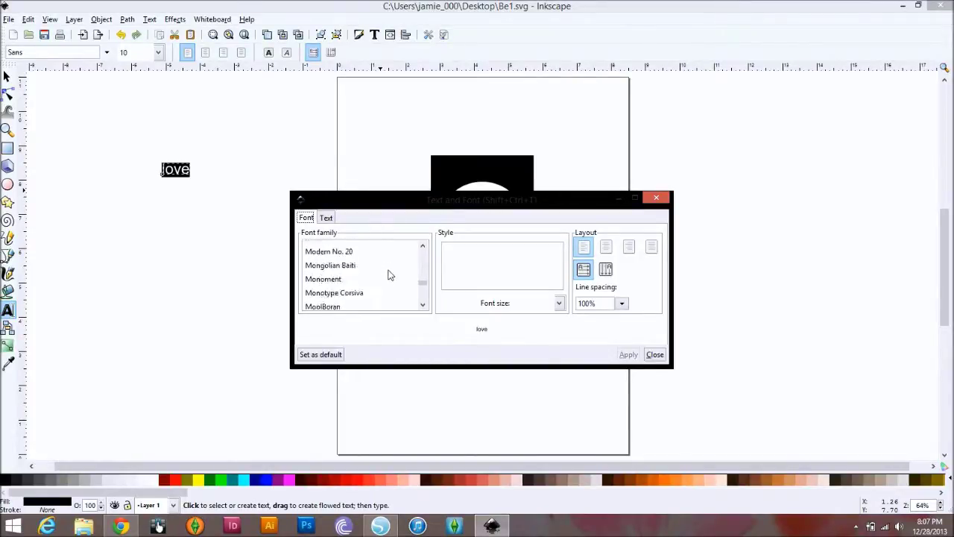
pyautogui.scroll(-10, 382, 280)
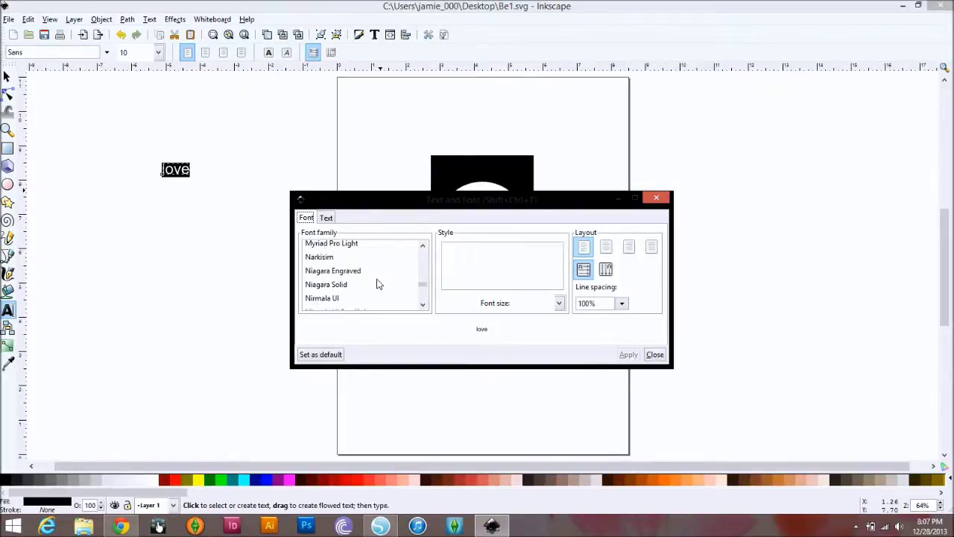
pyautogui.scroll(-6, 387, 280)
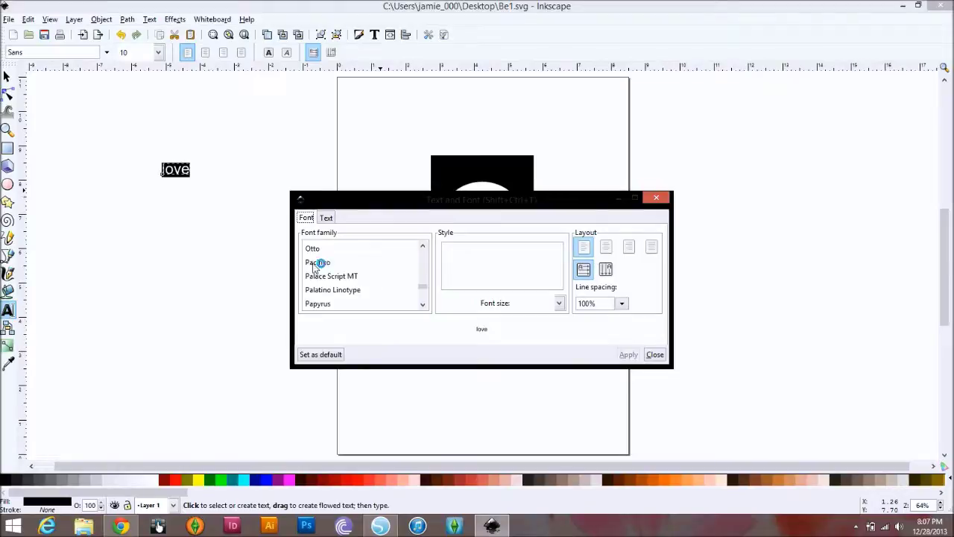
pyautogui.click(314, 267)
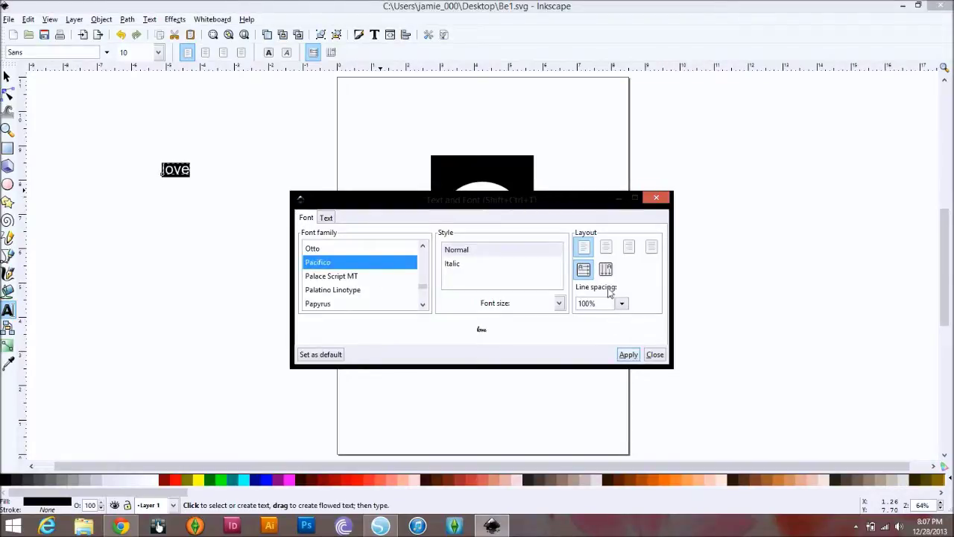
# Step: Set the "love" text to font size 48 in italic style and apply the font settings to the text
pyautogui.click(558, 305)
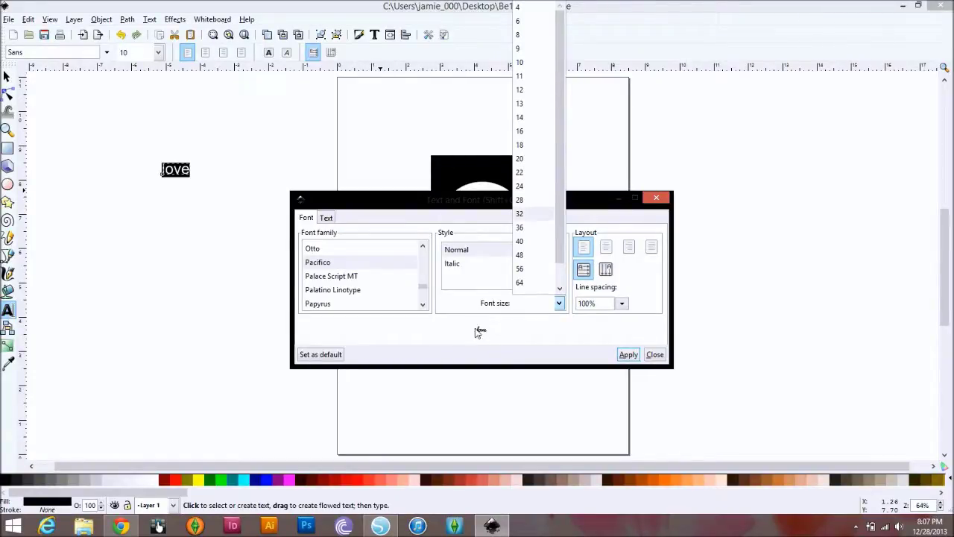
pyautogui.click(522, 255)
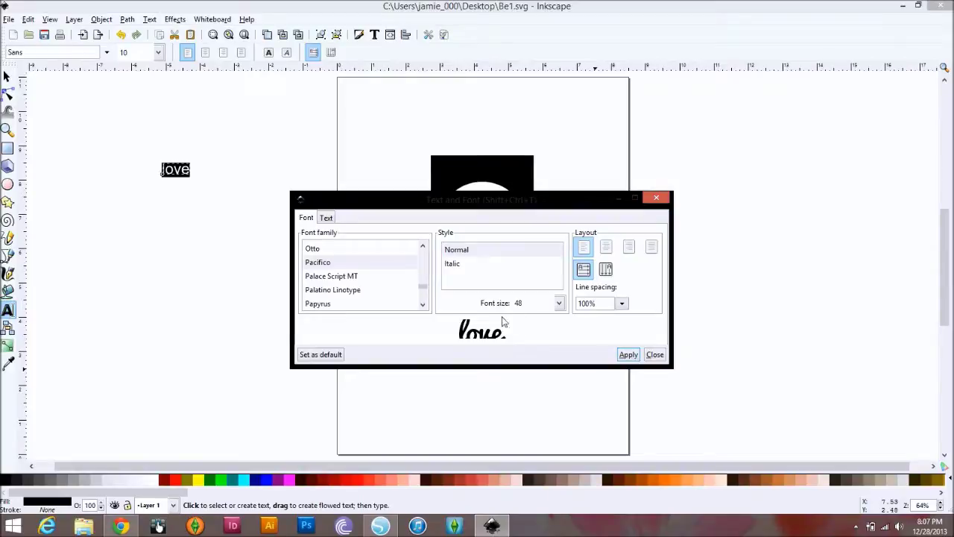
pyautogui.click(450, 253)
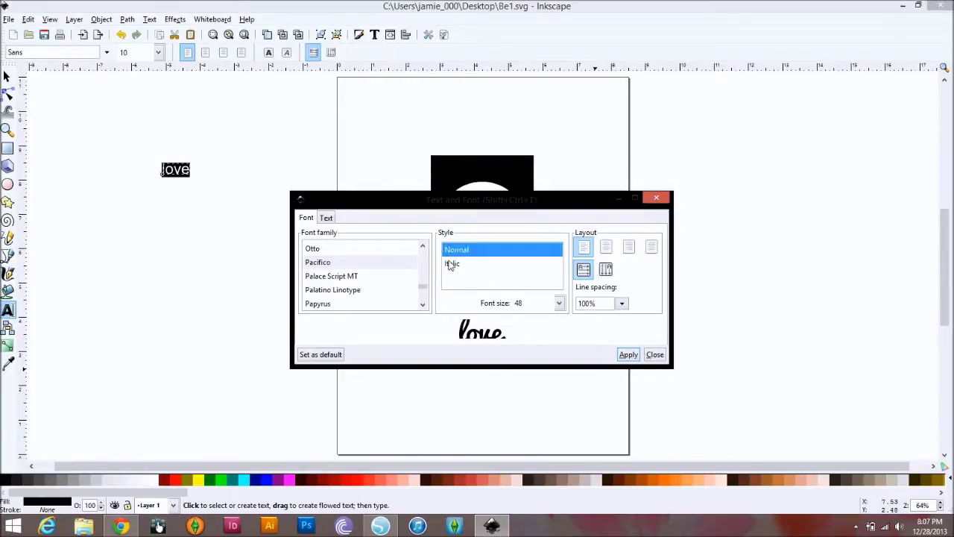
pyautogui.click(451, 266)
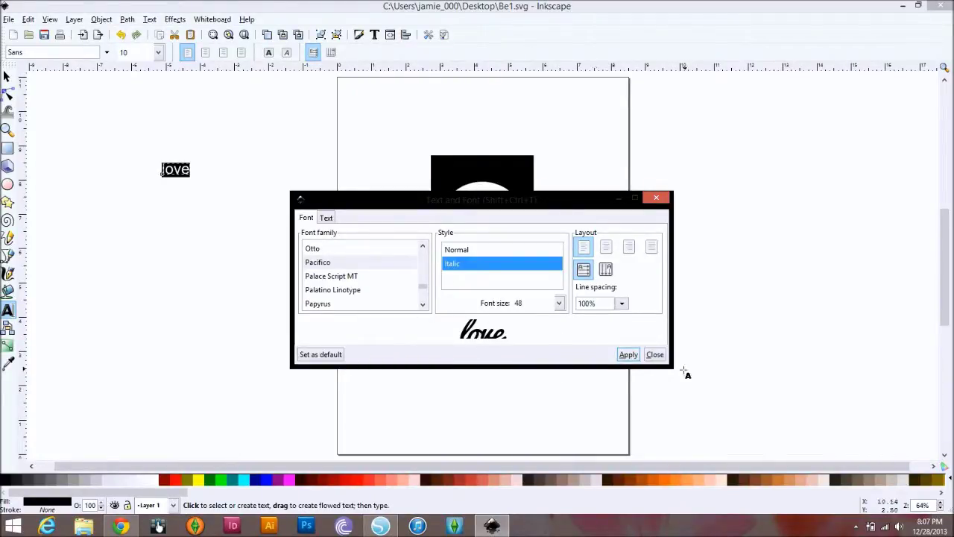
pyautogui.moveTo(673, 366); pyautogui.dragTo(727, 395)
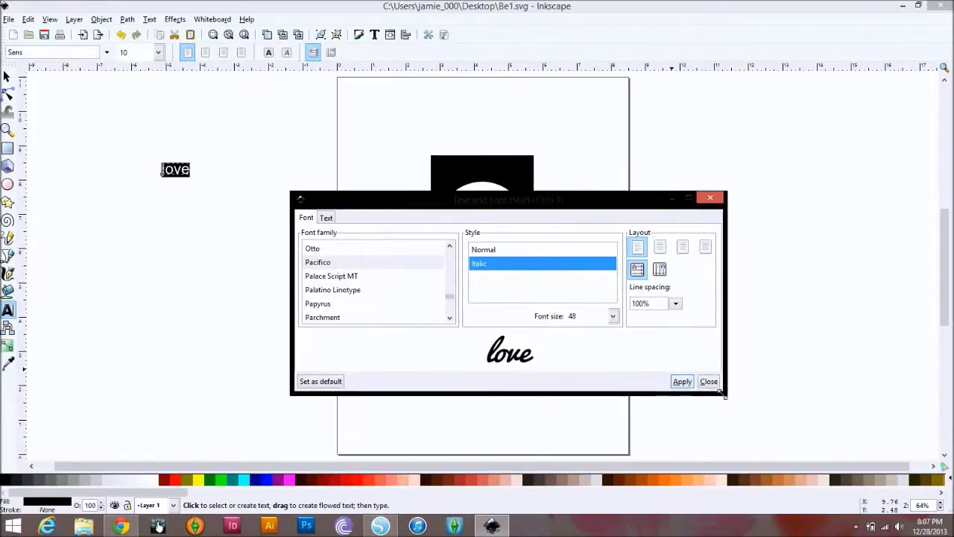
pyautogui.click(678, 383)
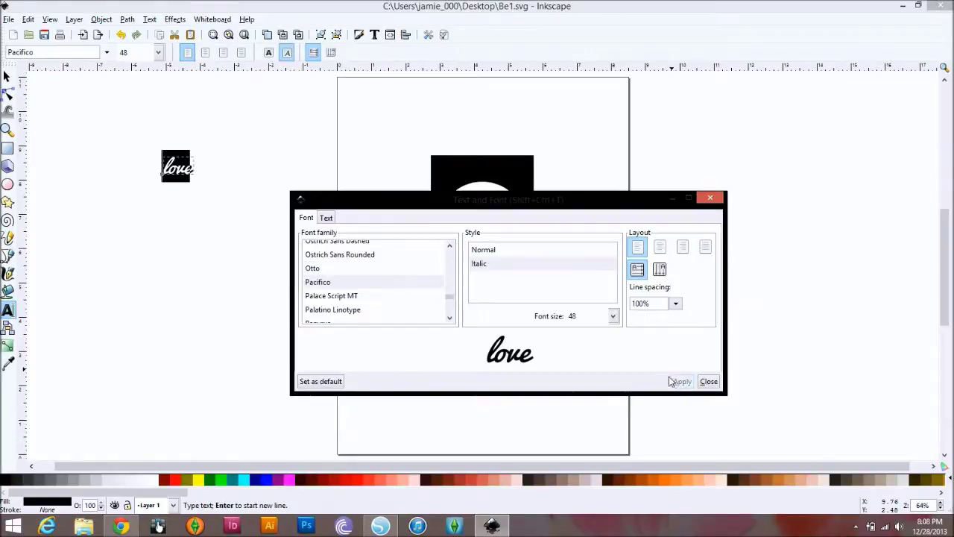
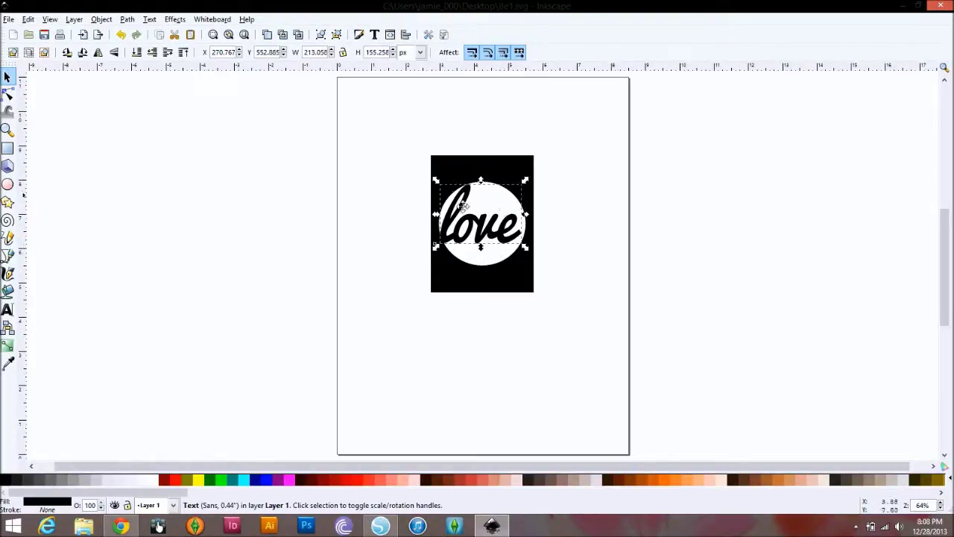
# Step: Resize the "love" text to about 232 by 171 px so its outer letters overlap both sides of the white circle
pyautogui.moveTo(436, 183); pyautogui.dragTo(458, 209)
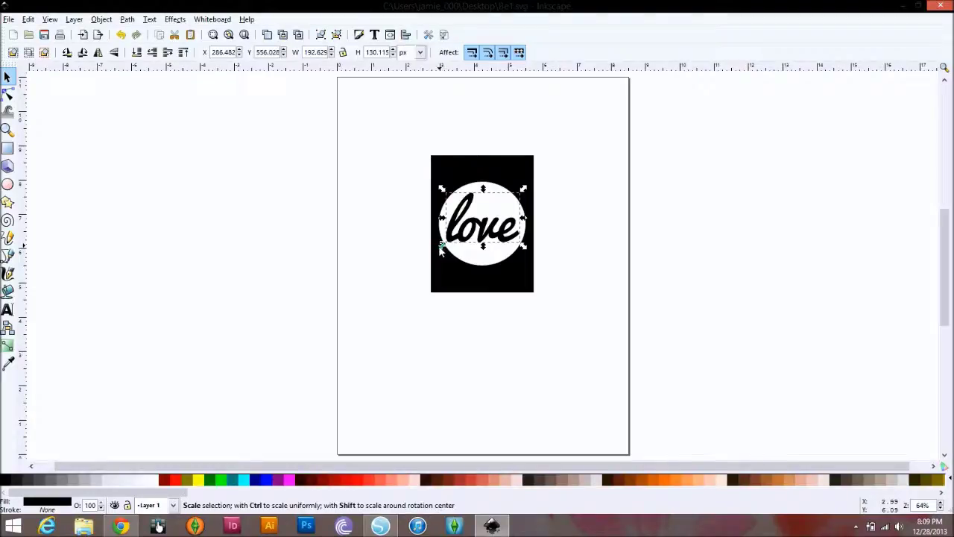
pyautogui.moveTo(437, 250); pyautogui.dragTo(432, 259)
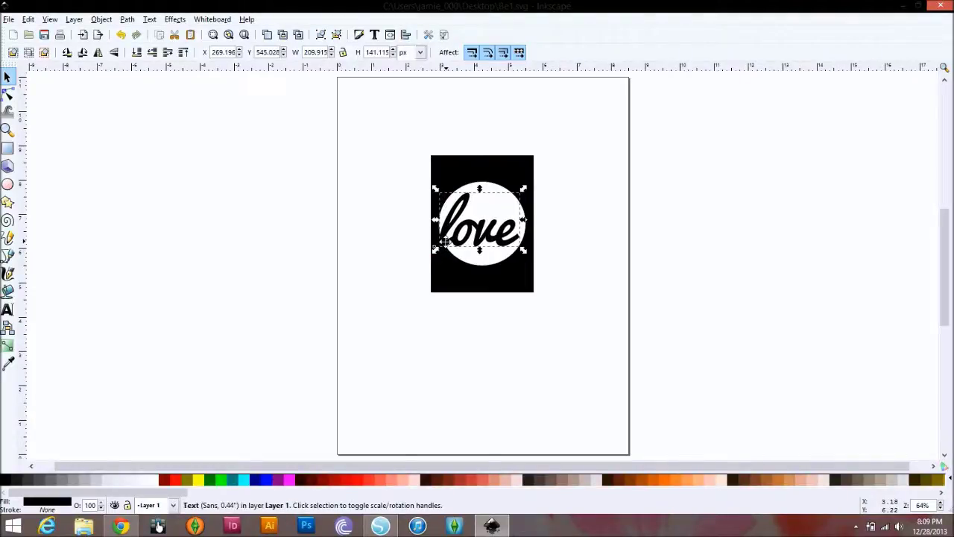
pyautogui.moveTo(525, 190); pyautogui.dragTo(531, 182)
pyautogui.moveTo(485, 237); pyautogui.dragTo(485, 236)
pyautogui.click(365, 241)
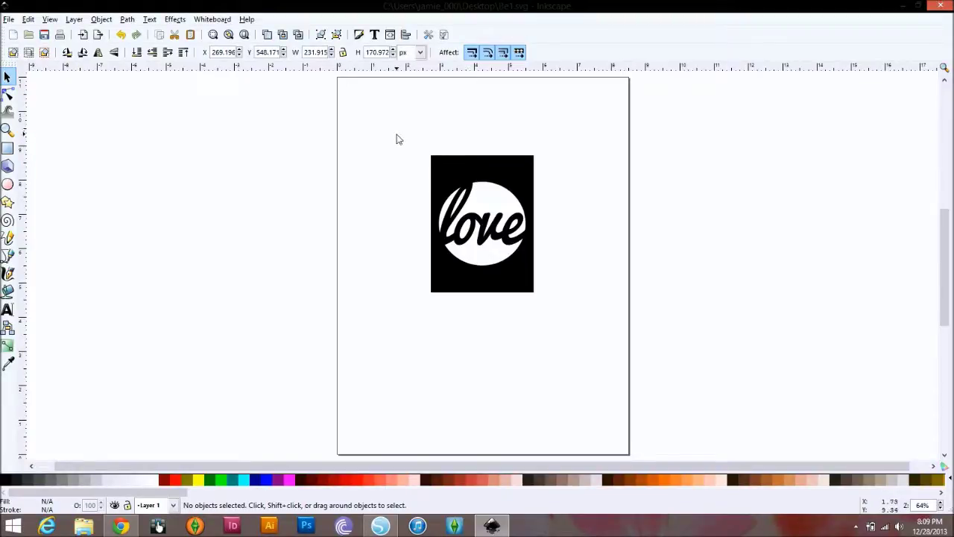
# Step: Select the rectangle, circle and text together and try to trace them with Trace Bitmap using brightness cutoff at threshold 0.450
pyautogui.moveTo(395, 132); pyautogui.dragTo(573, 336)
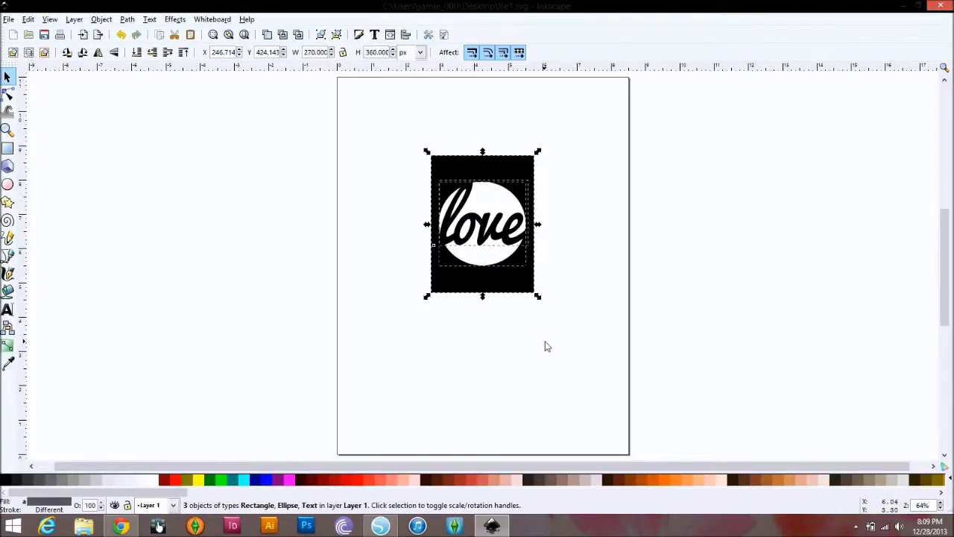
pyautogui.click(100, 20)
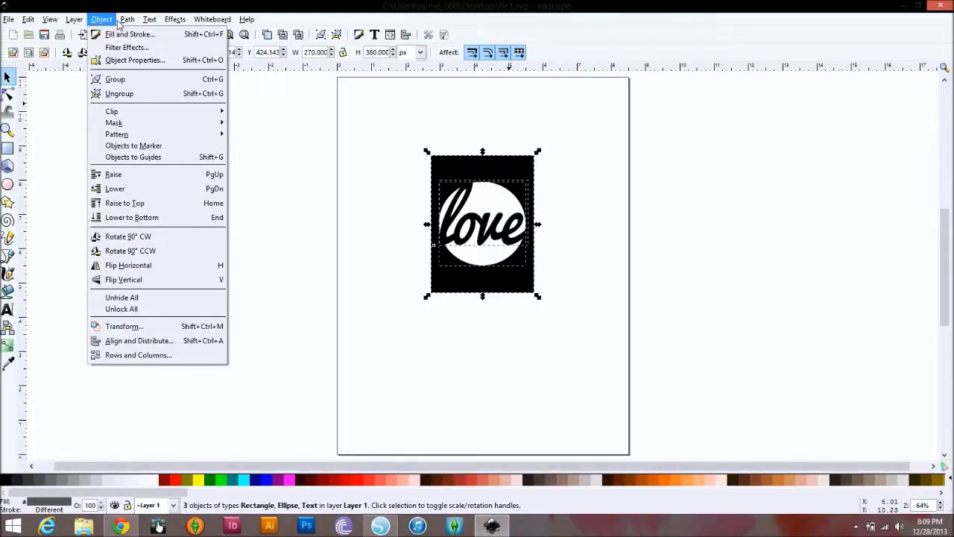
pyautogui.moveTo(121, 24)
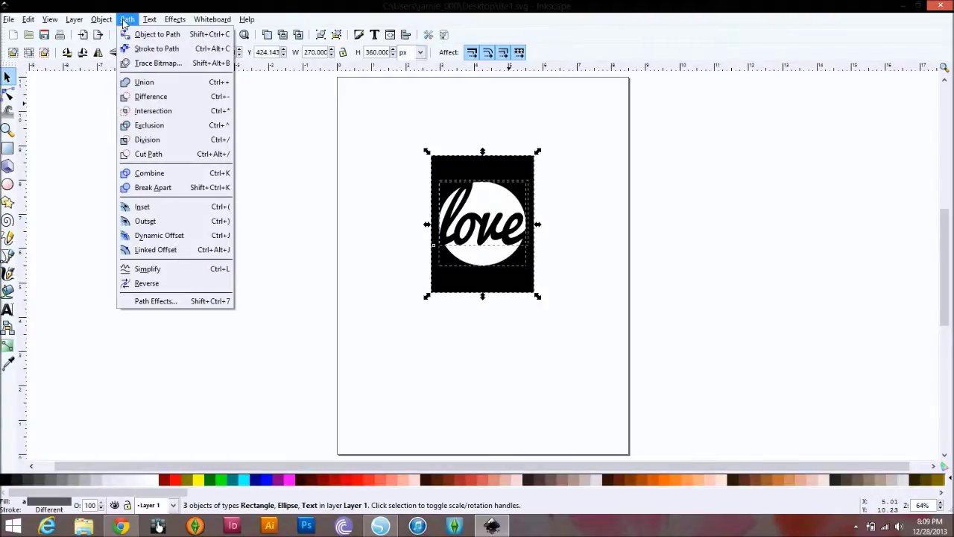
pyautogui.click(156, 63)
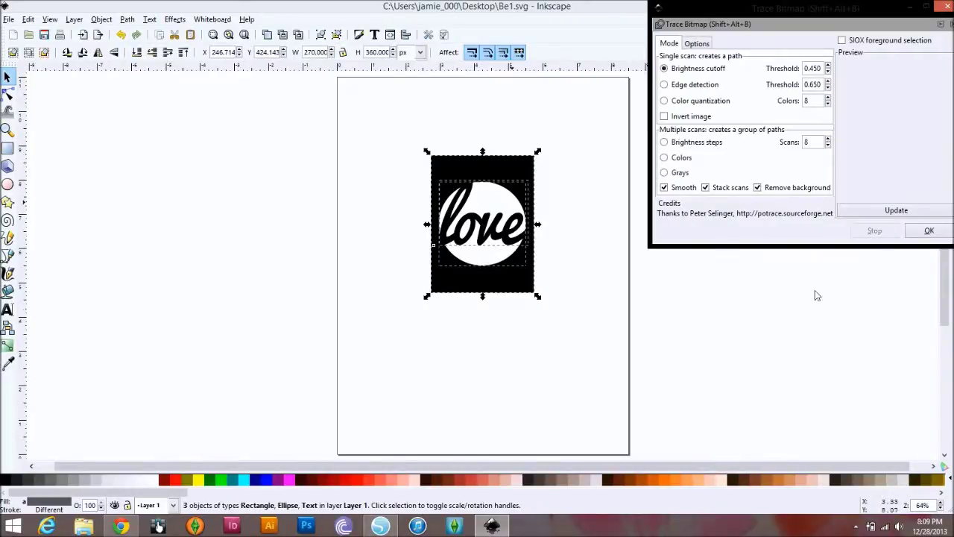
pyautogui.click(928, 231)
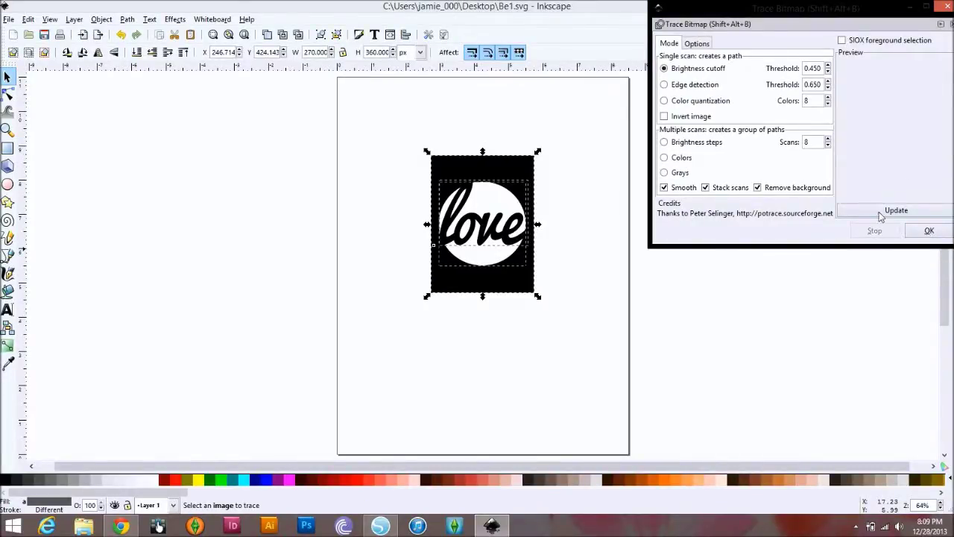
pyautogui.click(945, 6)
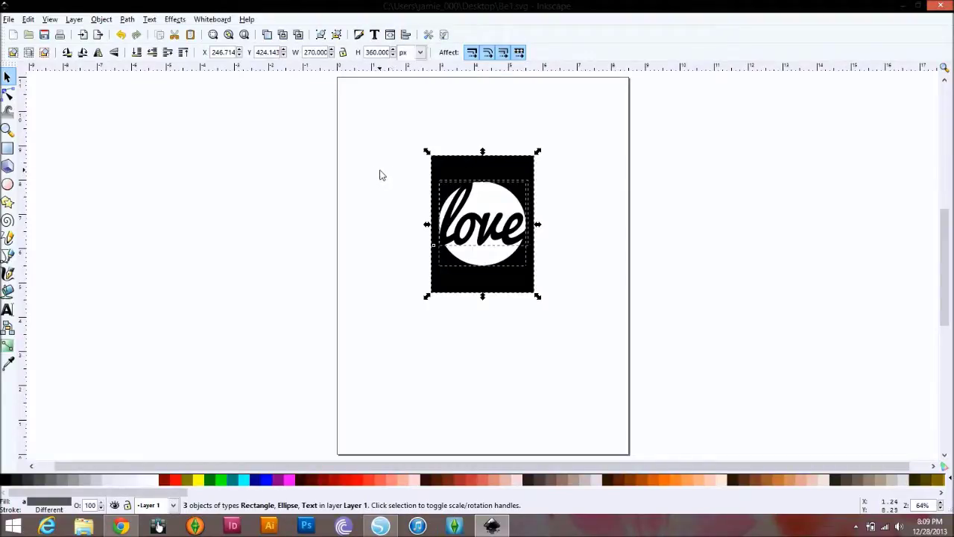
# Step: Group the selected rectangle, circle and text into one object
pyautogui.click(104, 19)
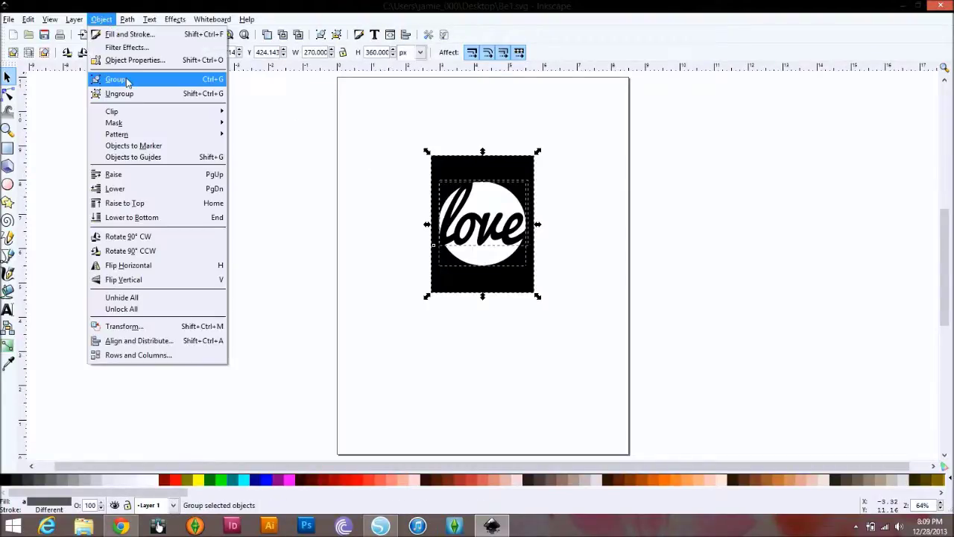
pyautogui.click(126, 80)
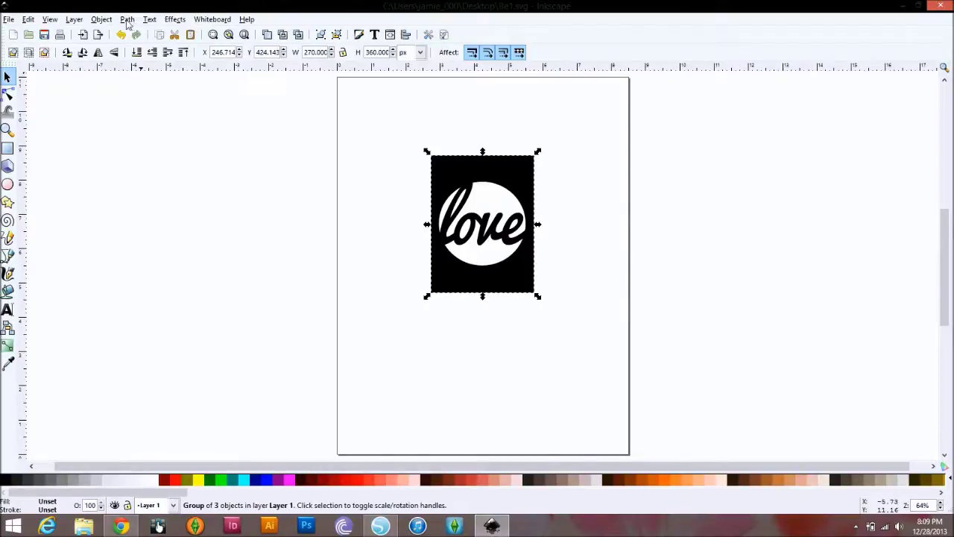
# Step: Try to trace the grouped design with Trace Bitmap using brightness cutoff at threshold 0.450
pyautogui.click(126, 20)
pyautogui.click(153, 62)
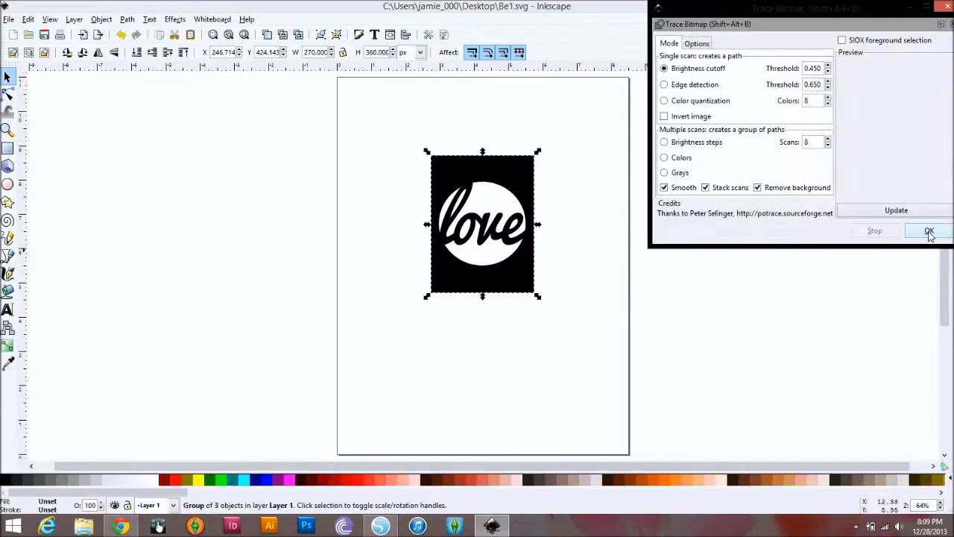
pyautogui.click(929, 231)
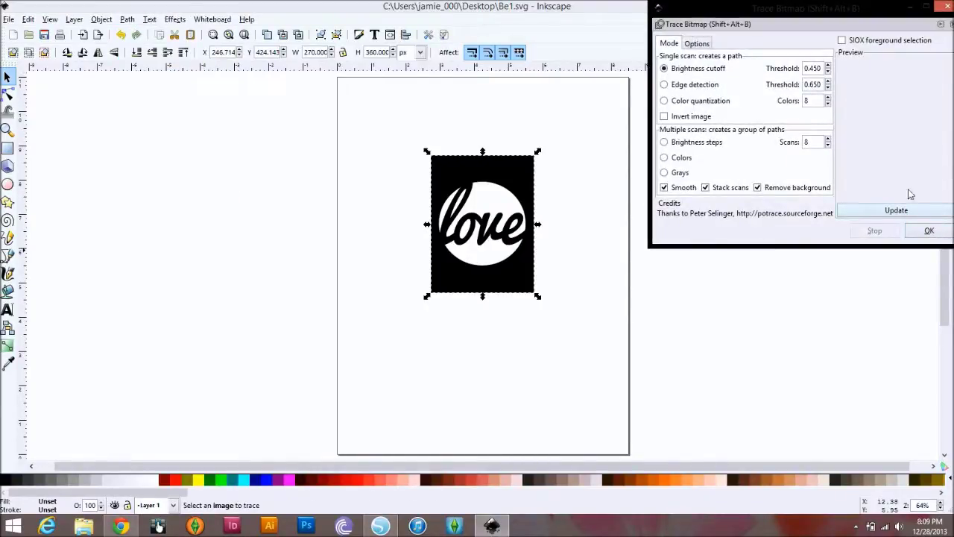
pyautogui.click(946, 6)
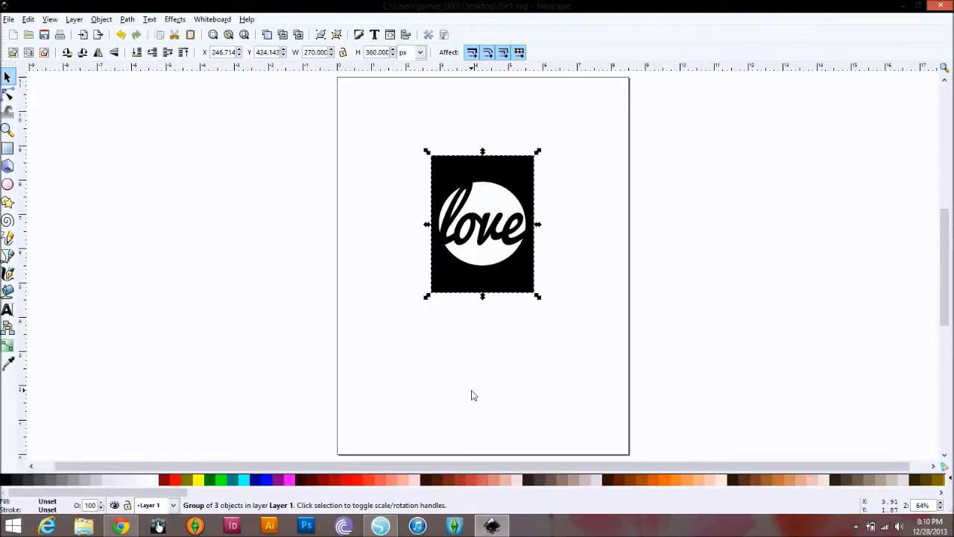
pyautogui.press('ctrl')
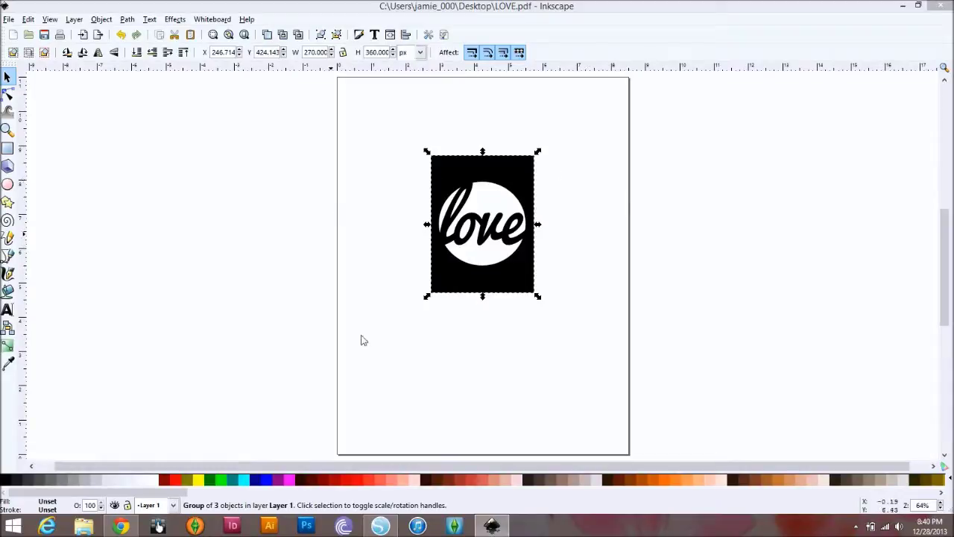
pyautogui.click(126, 20)
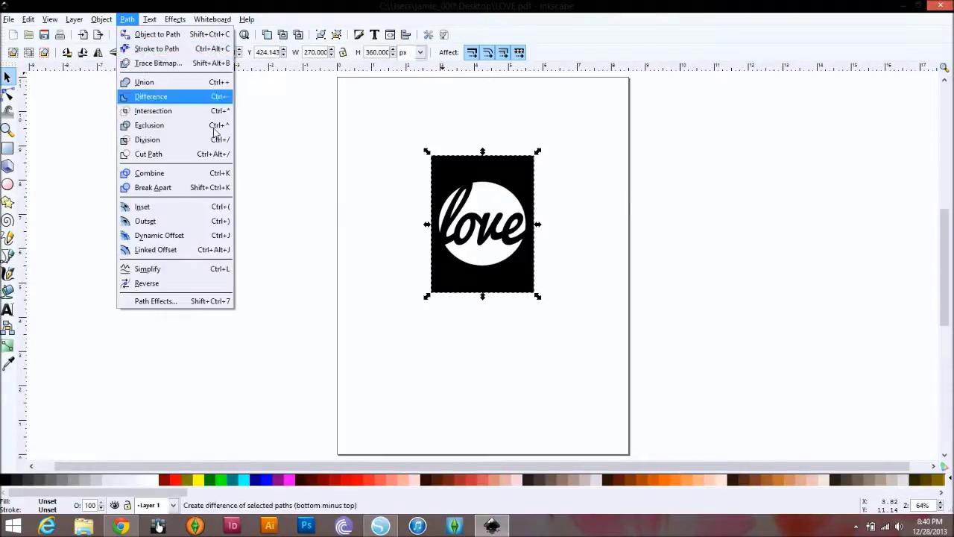
pyautogui.click(324, 175)
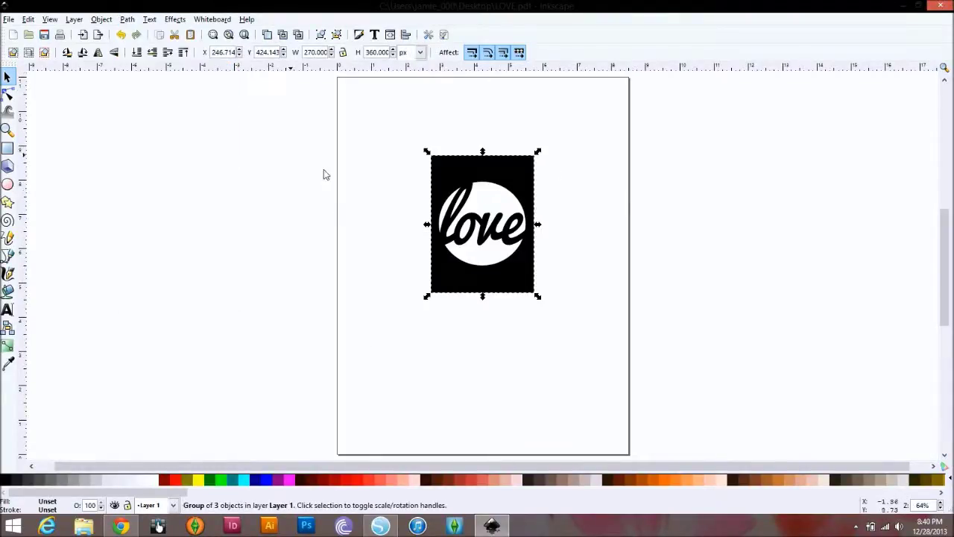
# Step: Export the selected group as a 900 by 1200 px PNG at 300 dpi to g2487.png on the Desktop
pyautogui.click(9, 21)
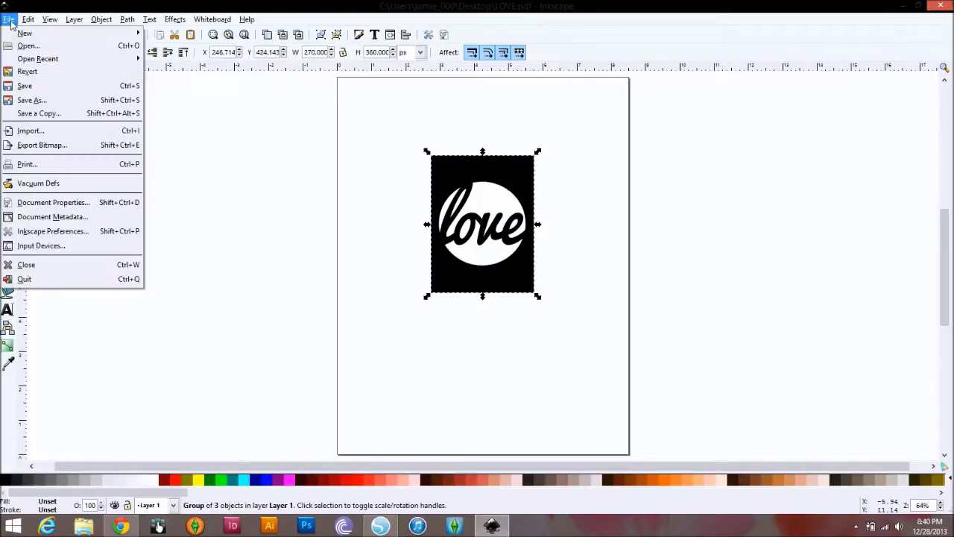
pyautogui.click(30, 146)
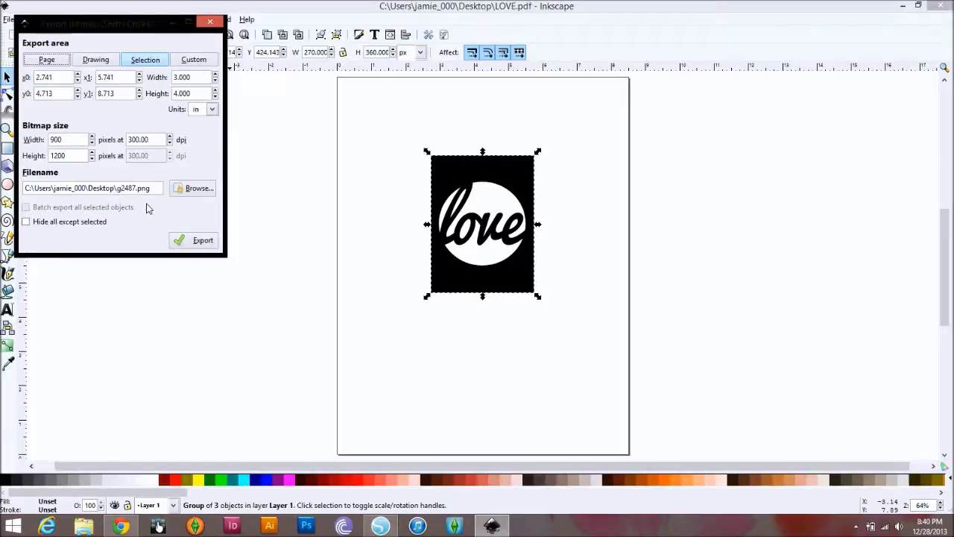
pyautogui.click(198, 244)
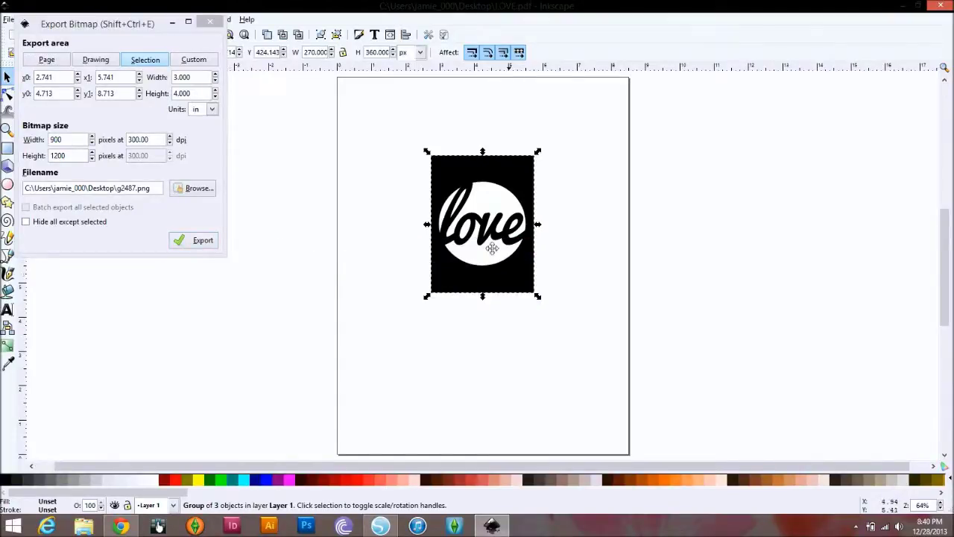
pyautogui.click(209, 22)
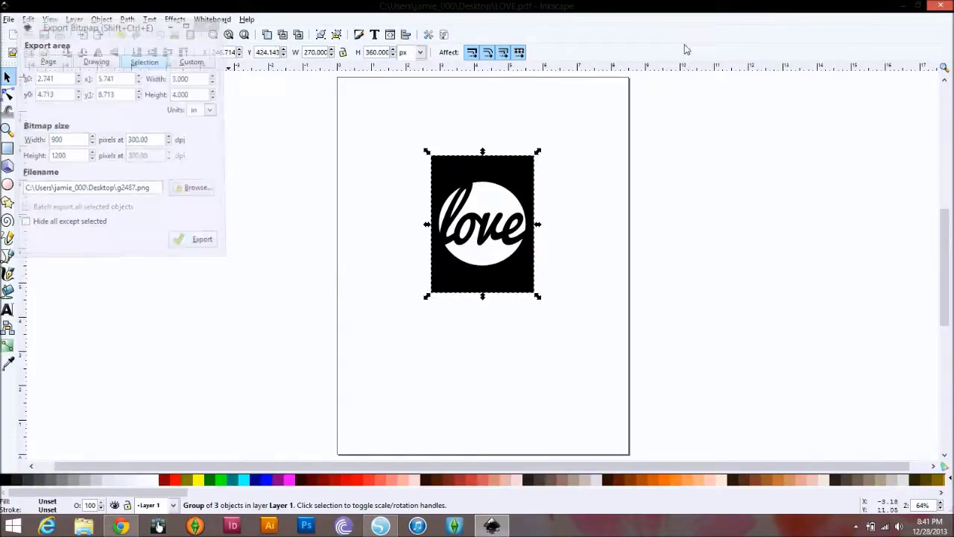
# Step: Show the desktop, move the exported g2487 image to the red flower and place the LOVE PDF beside LOVE.dxf
pyautogui.click(903, 8)
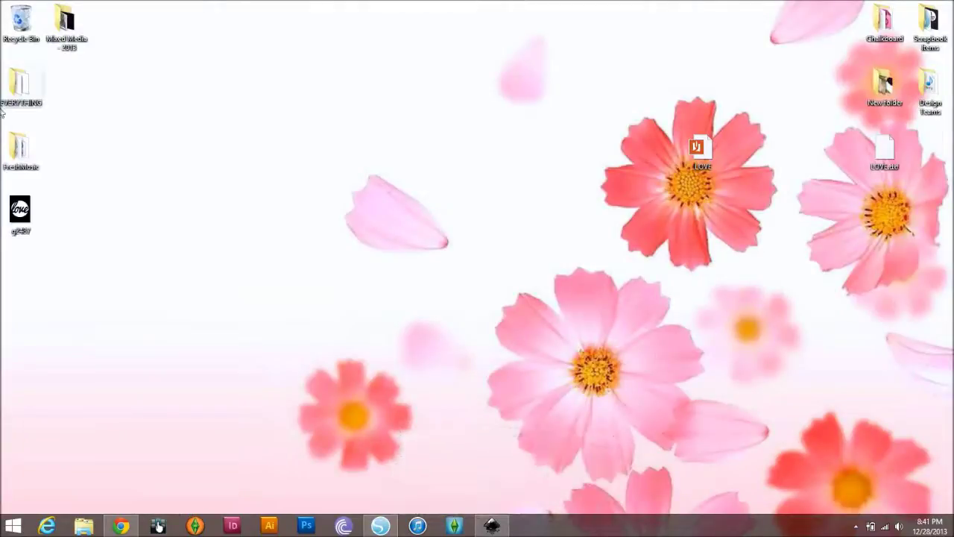
pyautogui.moveTo(21, 211); pyautogui.dragTo(690, 186)
pyautogui.moveTo(697, 153); pyautogui.dragTo(925, 153)
pyautogui.moveTo(659, 211); pyautogui.dragTo(698, 181)
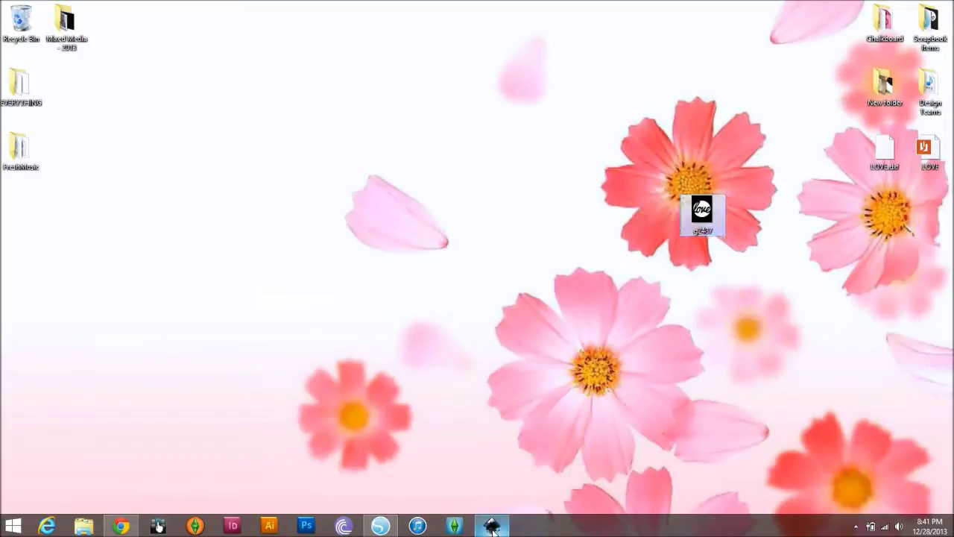
# Step: Switch to Silhouette Studio and import the g2487 PNG from the Desktop into the library, listing all file types
pyautogui.click(379, 527)
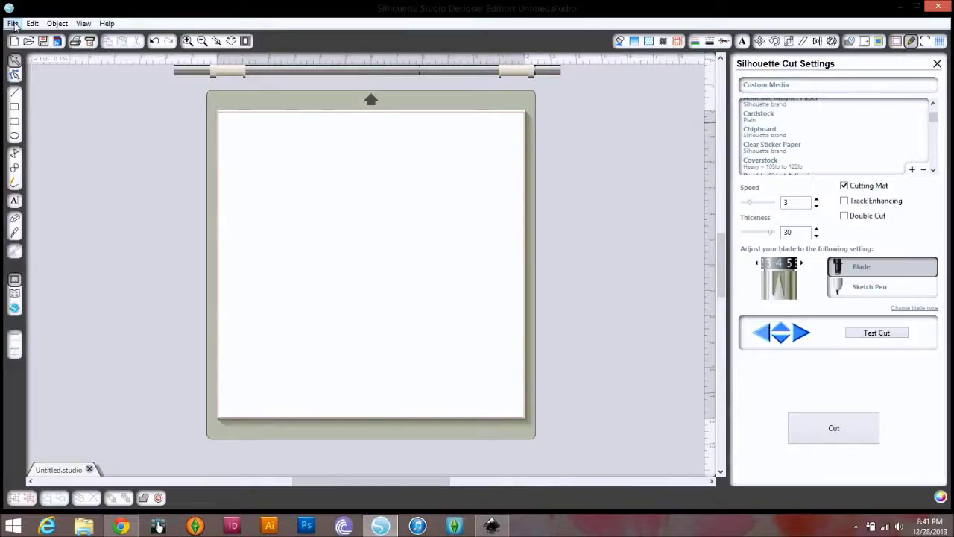
pyautogui.click(13, 23)
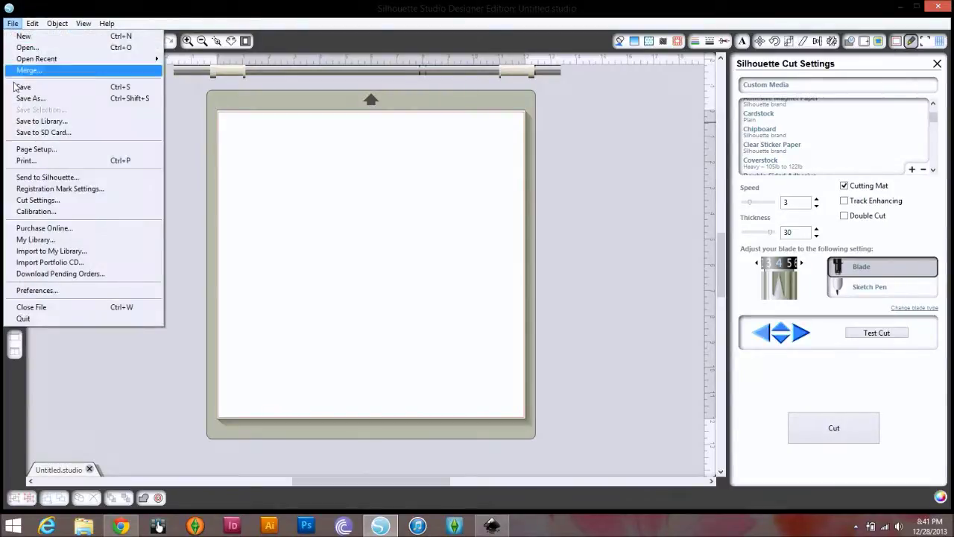
pyautogui.click(34, 253)
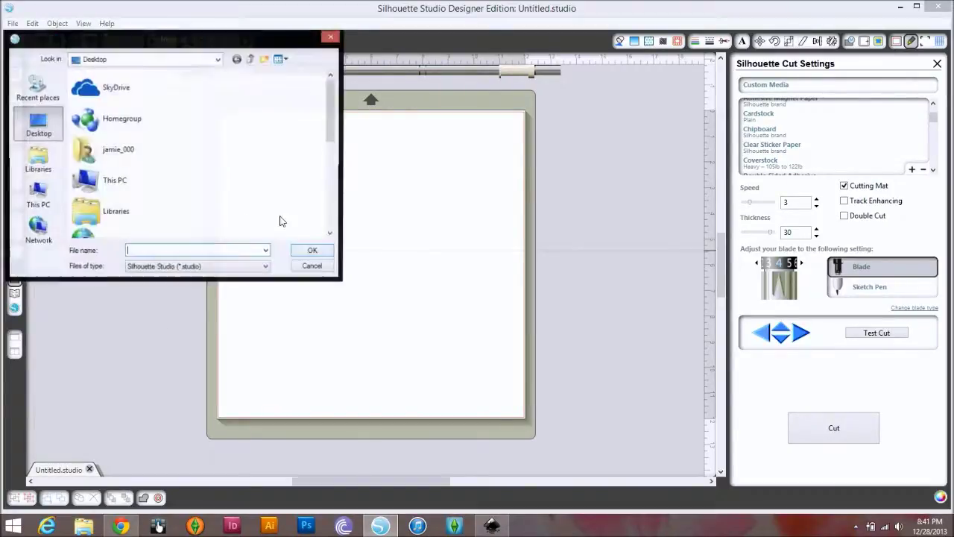
pyautogui.click(183, 268)
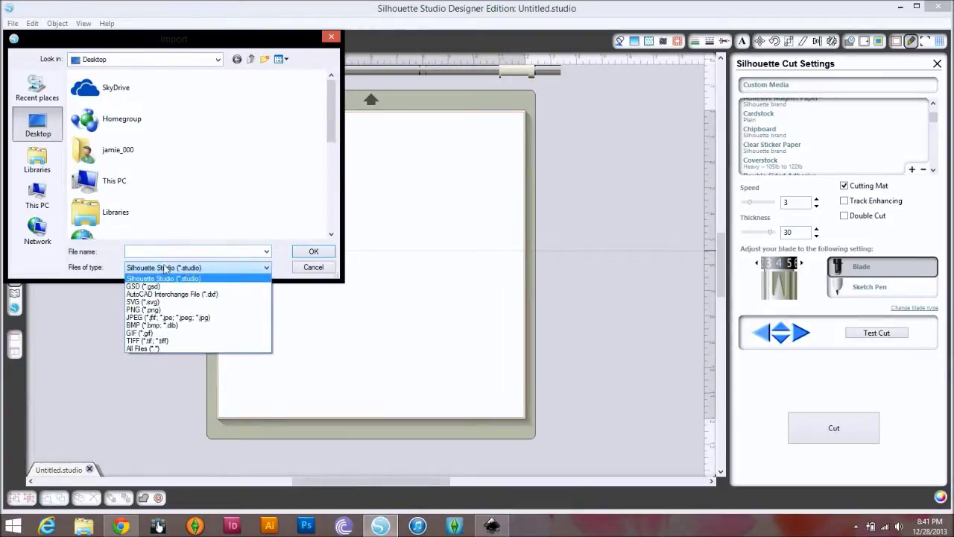
pyautogui.click(145, 348)
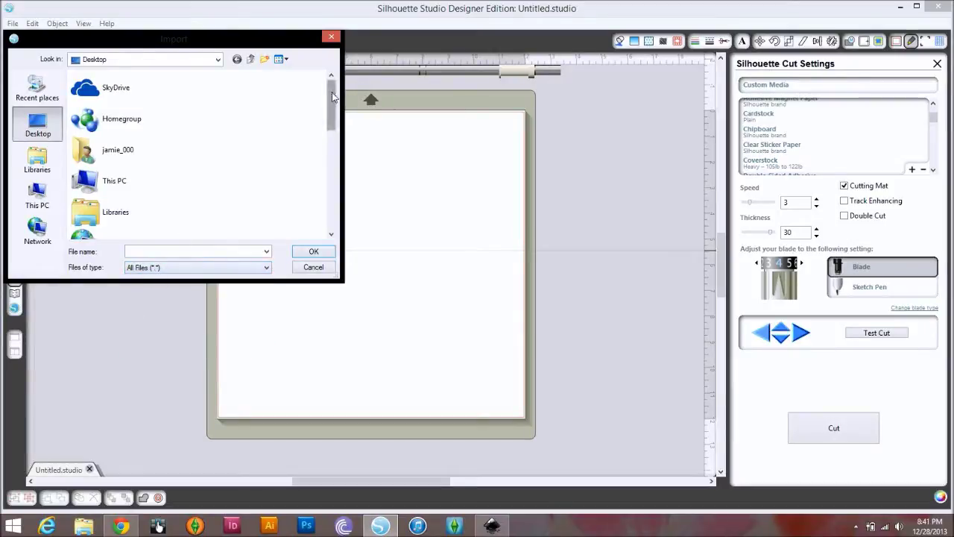
pyautogui.moveTo(329, 112); pyautogui.dragTo(344, 204)
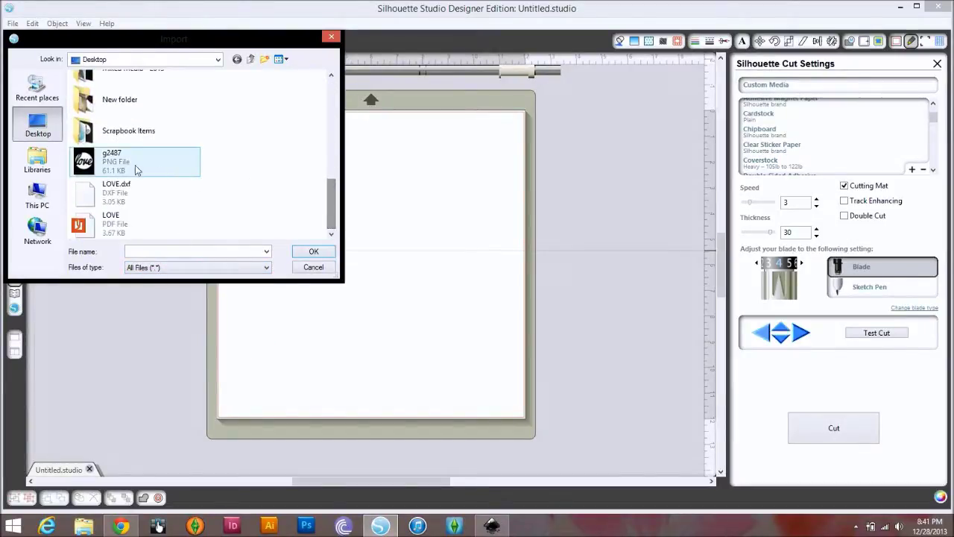
pyautogui.click(97, 168)
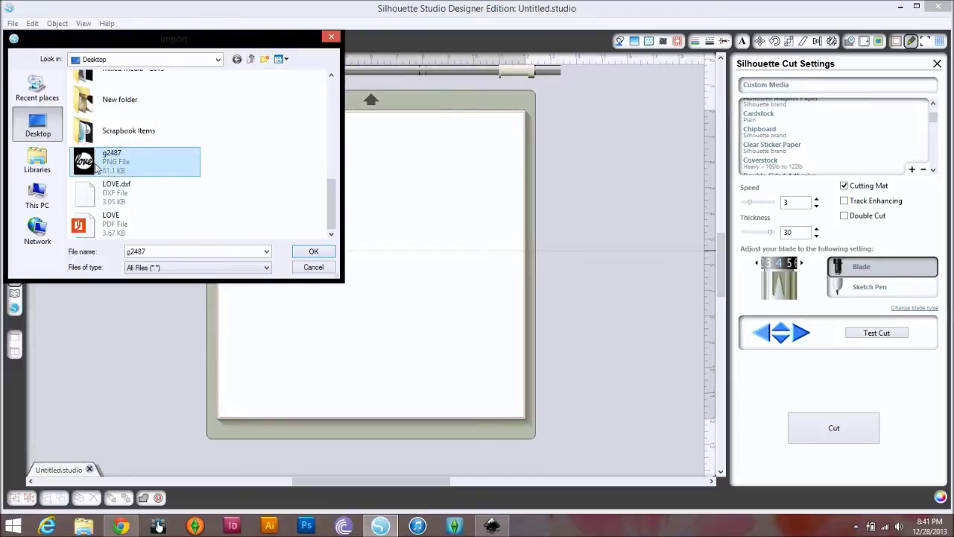
pyautogui.click(313, 253)
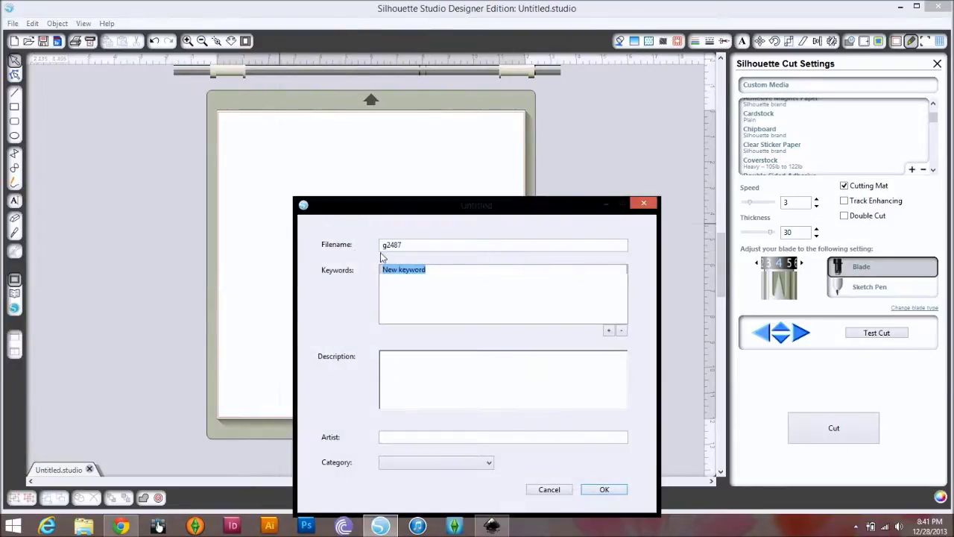
# Step: Name the imported library design Love1 and confirm its details
pyautogui.doubleClick(412, 249)
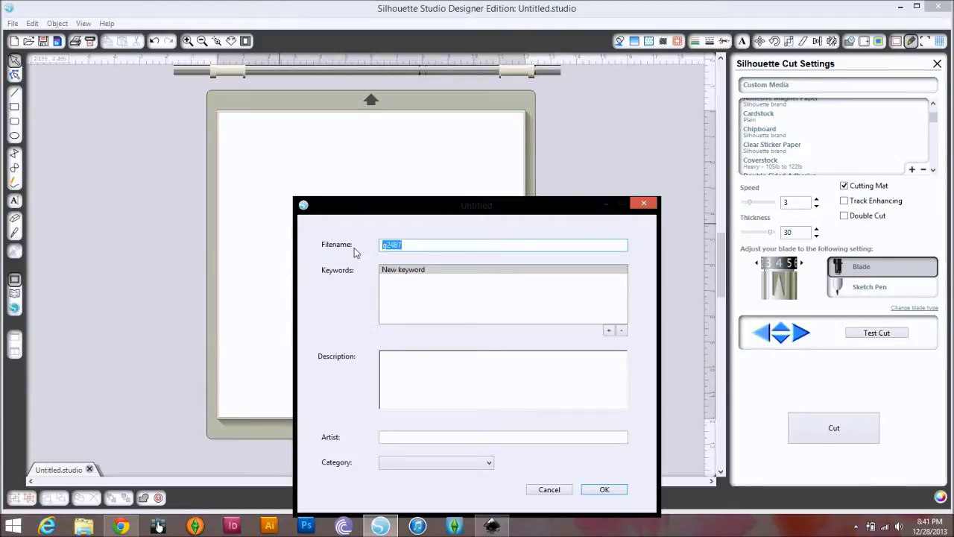
pyautogui.write('Love1')
pyautogui.click(610, 492)
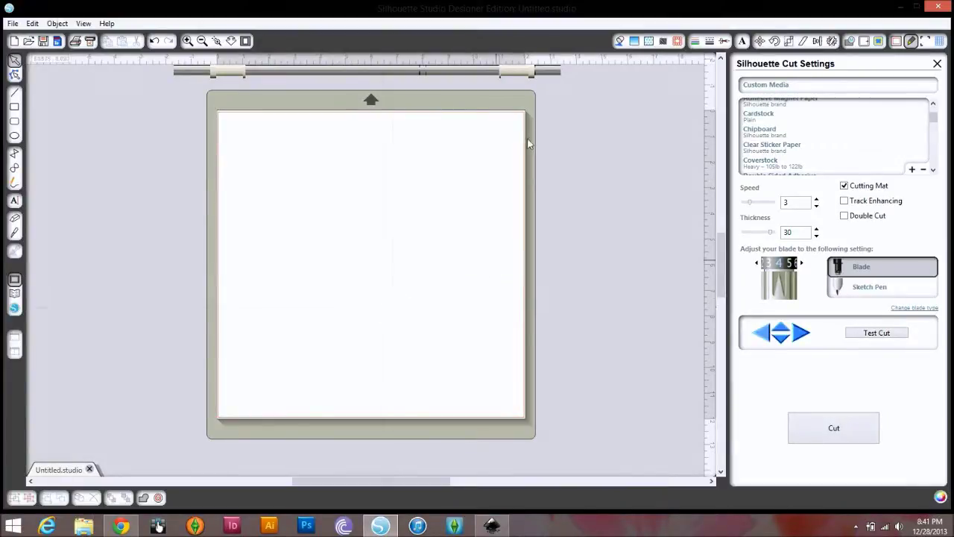
# Step: Open the newly imported Love1 design from the My Own Designs library folder onto the page
pyautogui.click(15, 305)
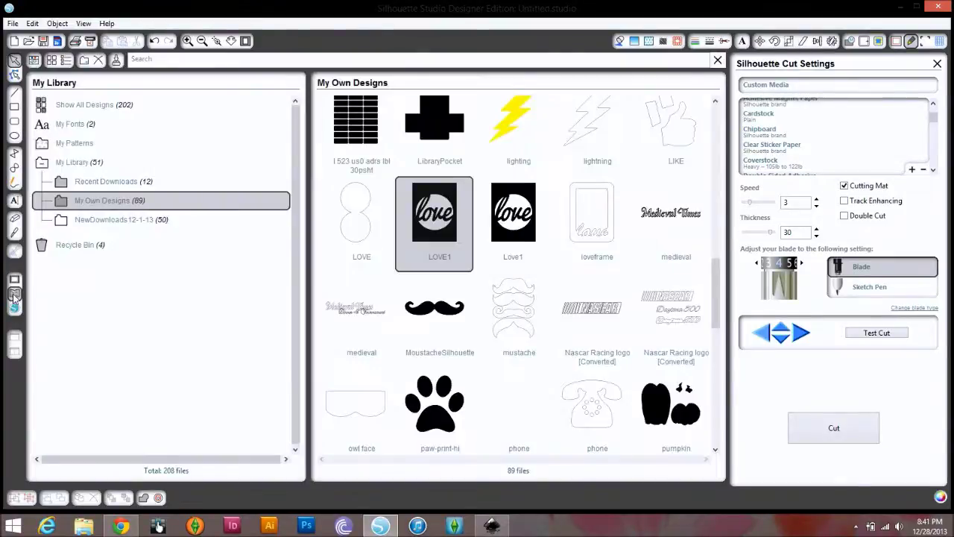
pyautogui.click(506, 218)
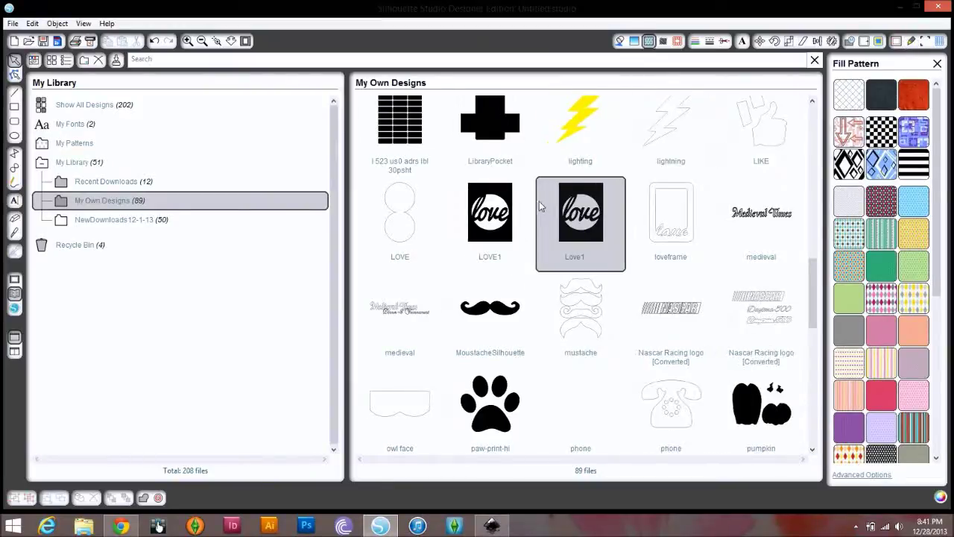
pyautogui.doubleClick(567, 212)
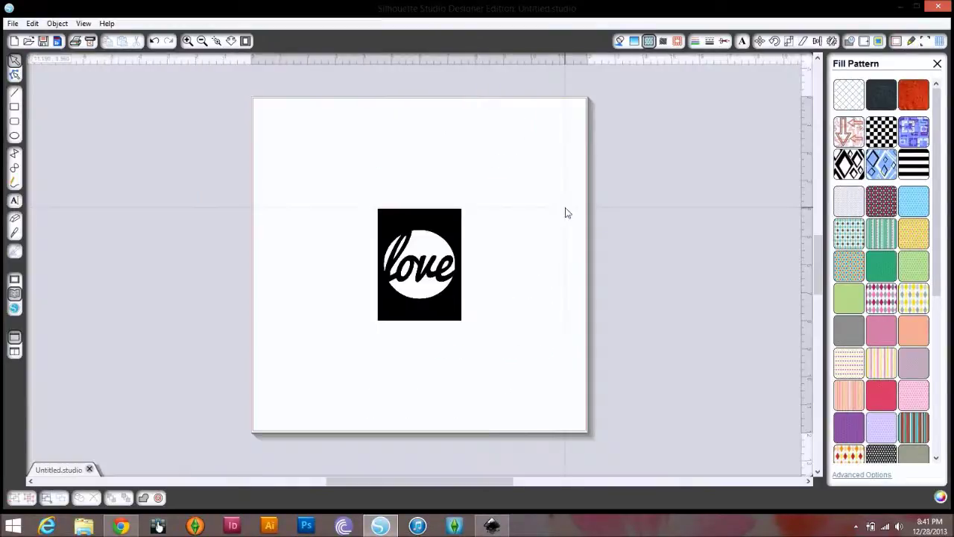
# Step: Scale the love image to about 2.955 by 3.940 in and move it near the page's upper edge
pyautogui.moveTo(442, 227); pyautogui.dragTo(441, 210)
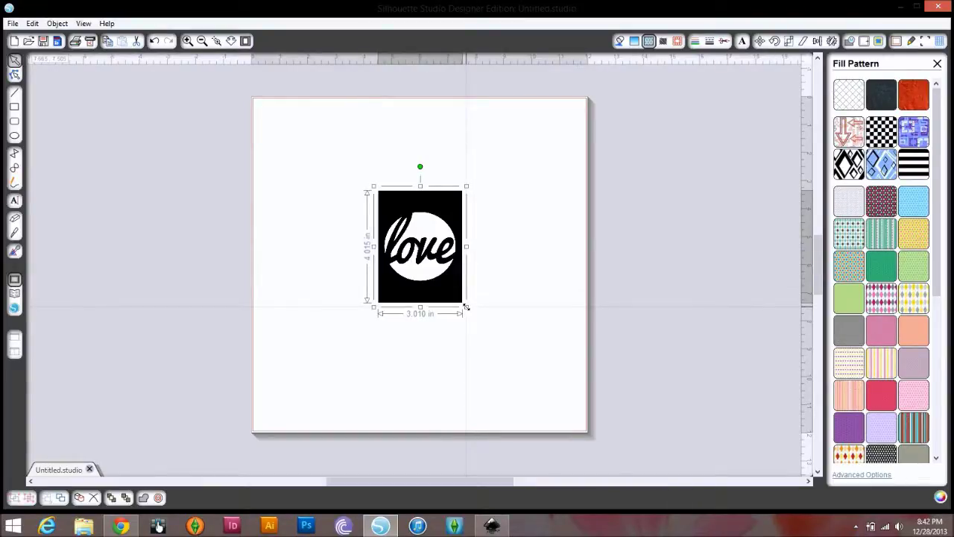
pyautogui.moveTo(465, 307); pyautogui.dragTo(466, 307)
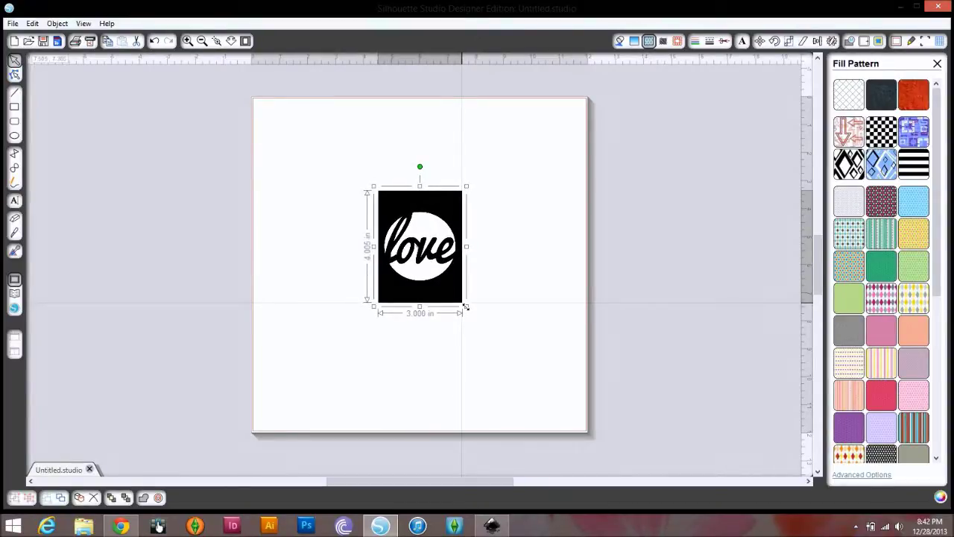
pyautogui.moveTo(465, 306); pyautogui.dragTo(464, 304)
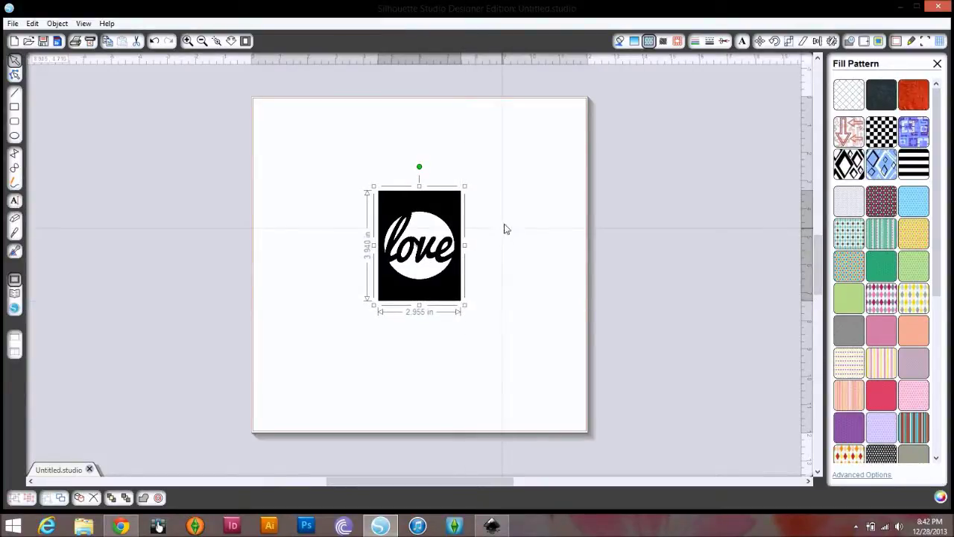
pyautogui.moveTo(429, 209); pyautogui.dragTo(428, 137)
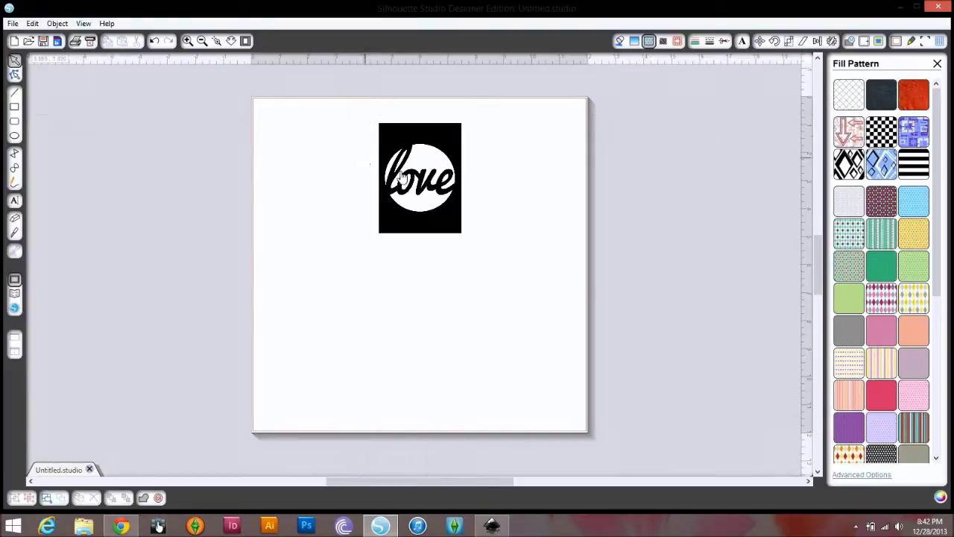
# Step: Define a trace area of about 4.035 by 5.170 in around the whole love image
pyautogui.click(409, 134)
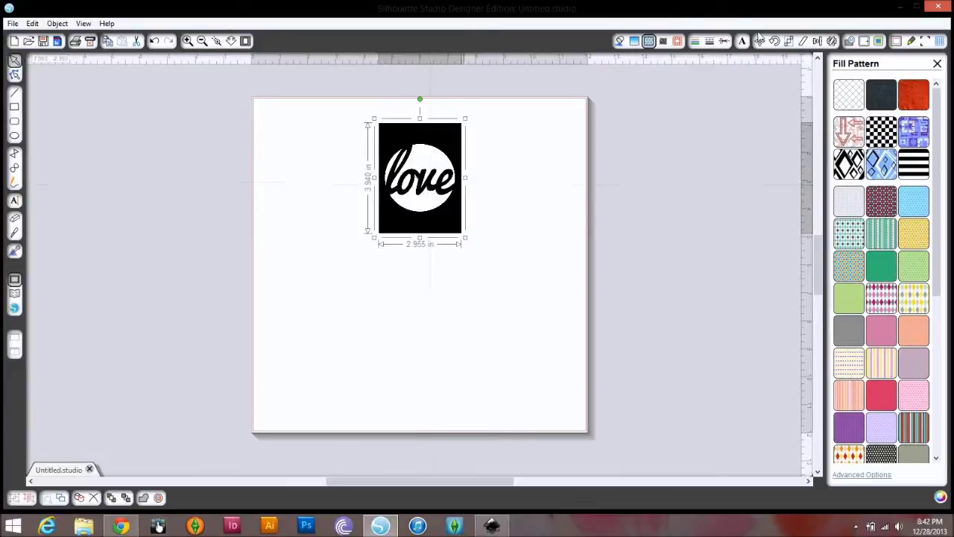
pyautogui.click(879, 42)
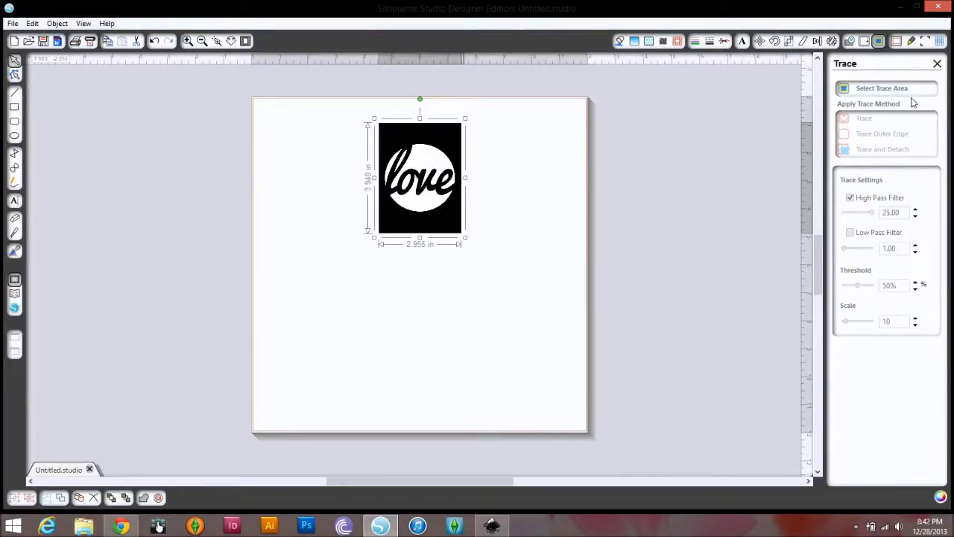
pyautogui.click(851, 90)
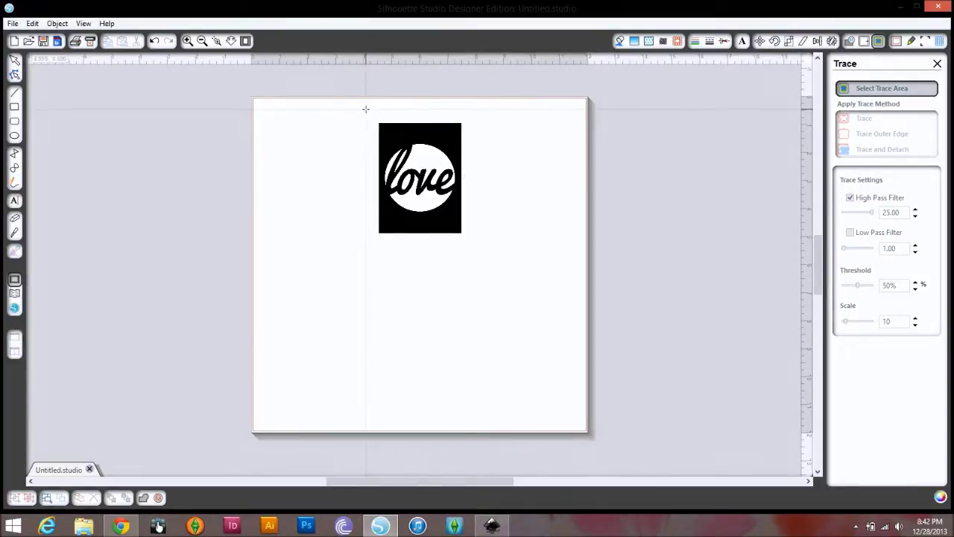
pyautogui.moveTo(365, 108)
pyautogui.mouseDown()
pyautogui.moveTo(417, 154)
pyautogui.moveTo(479, 255)
pyautogui.mouseUp()
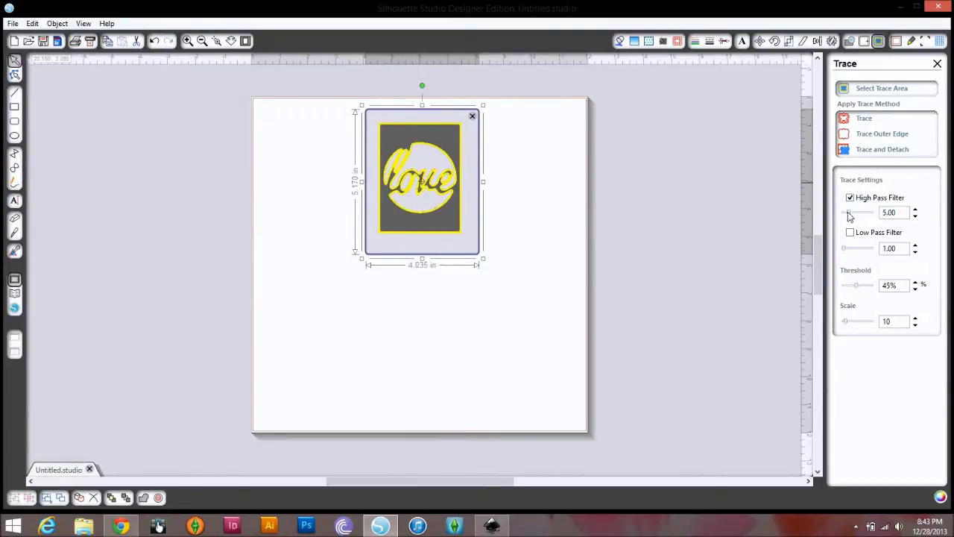
# Step: Trace the love image with the high pass filter at 25.00 and the threshold at 50%
pyautogui.moveTo(848, 215); pyautogui.dragTo(872, 214)
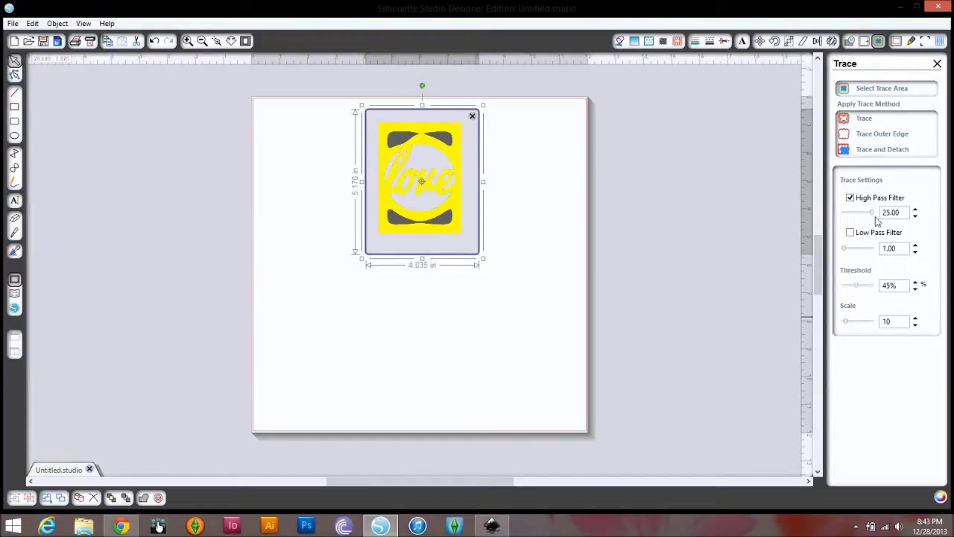
pyautogui.click(916, 283)
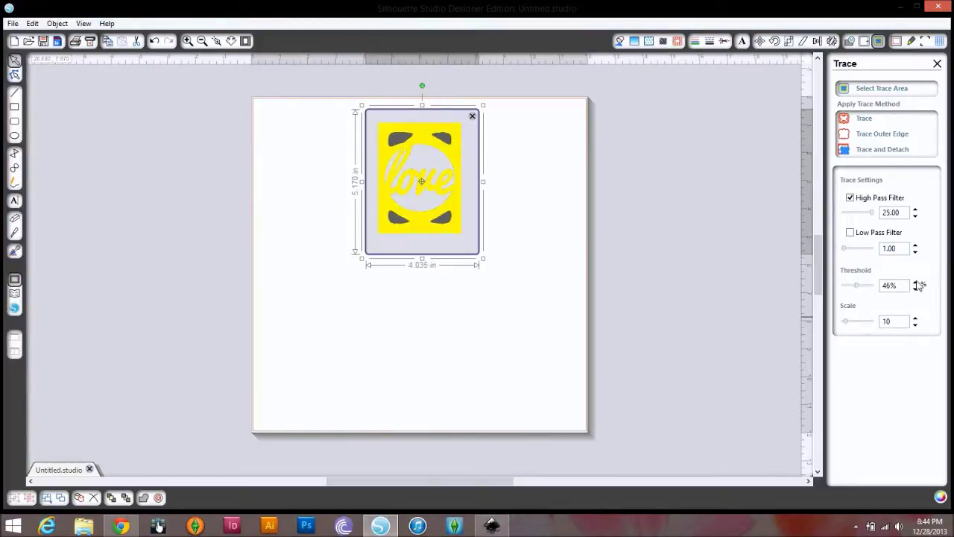
pyautogui.click(915, 283)
pyautogui.click(916, 283)
pyautogui.click(916, 282)
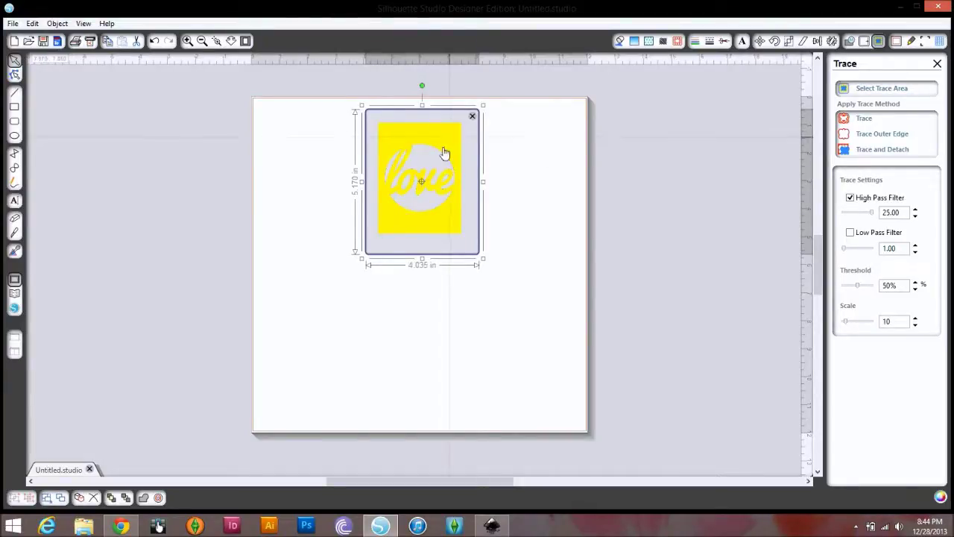
pyautogui.moveTo(450, 140)
pyautogui.mouseDown()
pyautogui.moveTo(470, 180)
pyautogui.moveTo(435, 139)
pyautogui.moveTo(446, 144)
pyautogui.mouseUp()
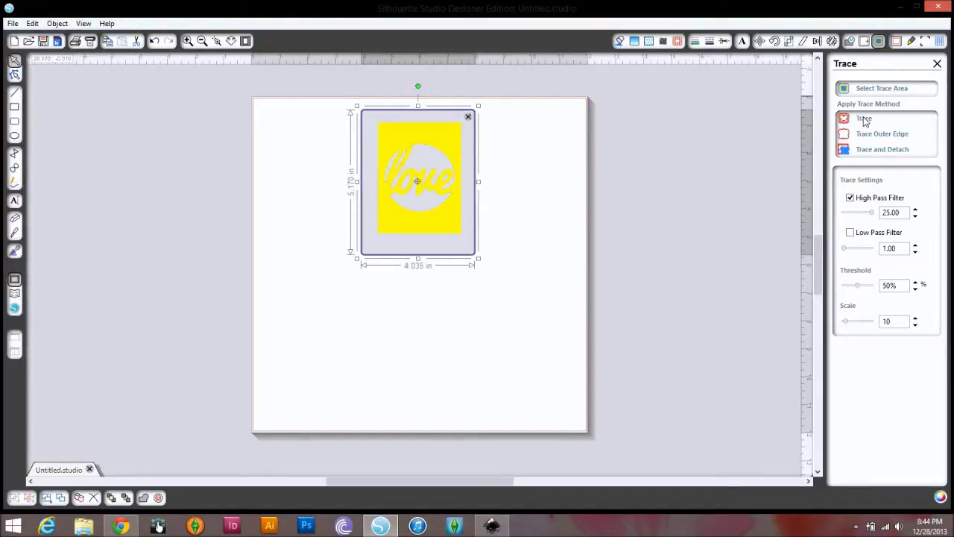
pyautogui.click(864, 119)
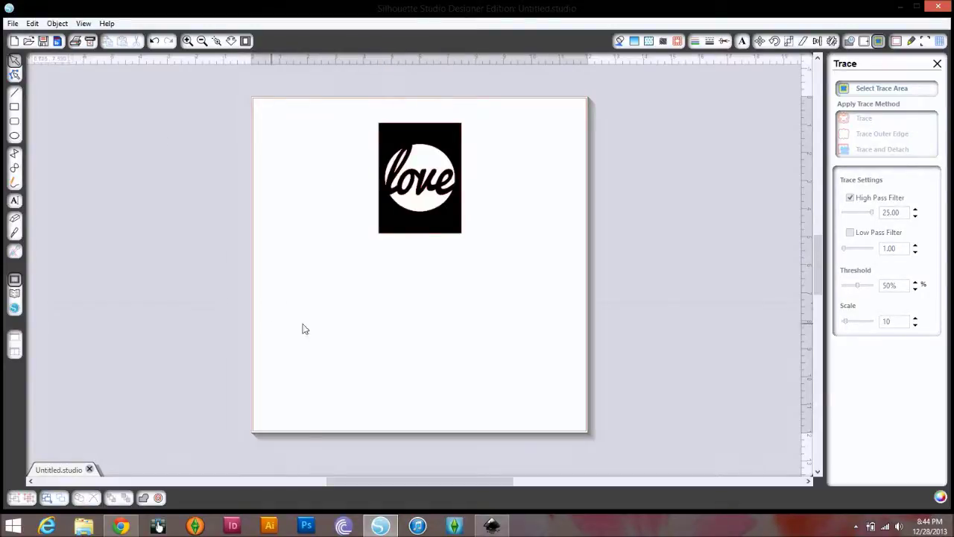
# Step: Delete the original black love image and select the traced cut outlines
pyautogui.click(408, 220)
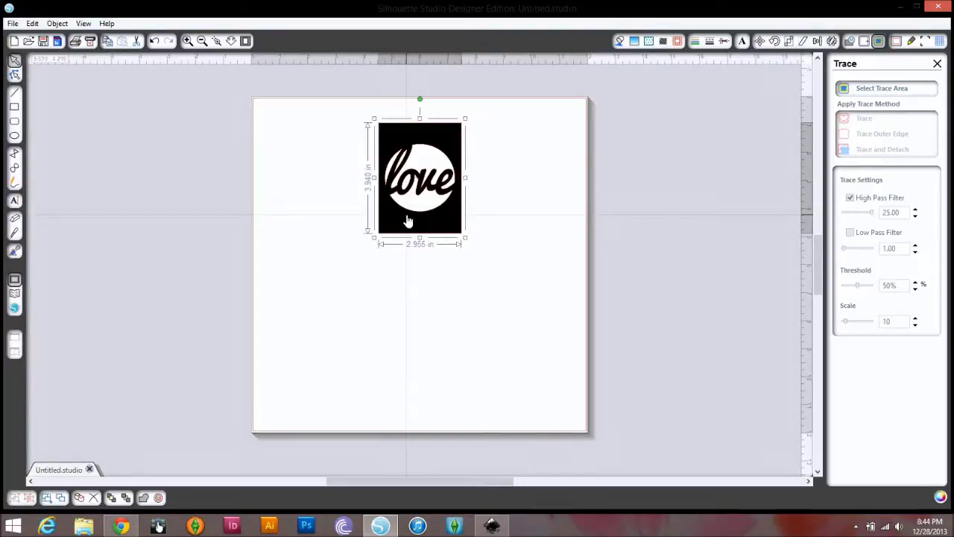
pyautogui.press('Delete')
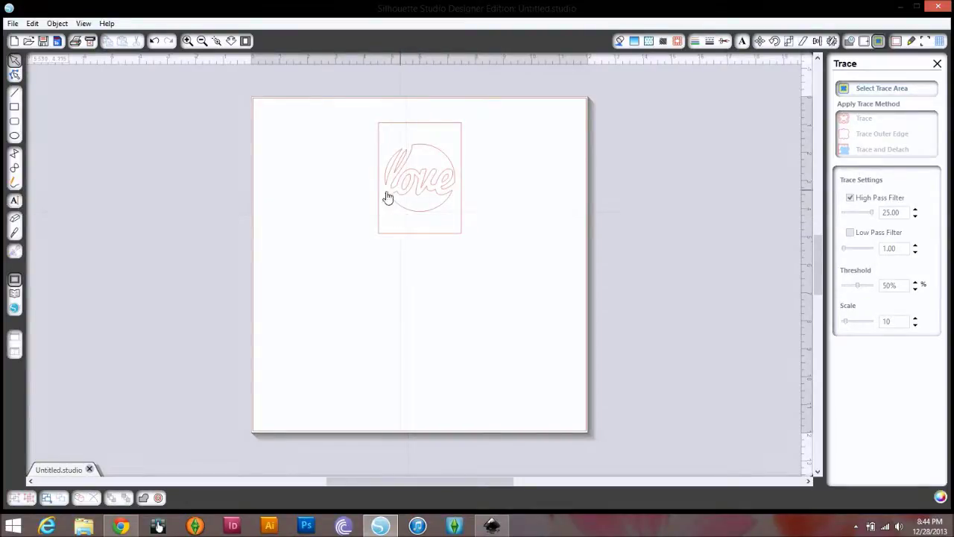
pyautogui.click(422, 179)
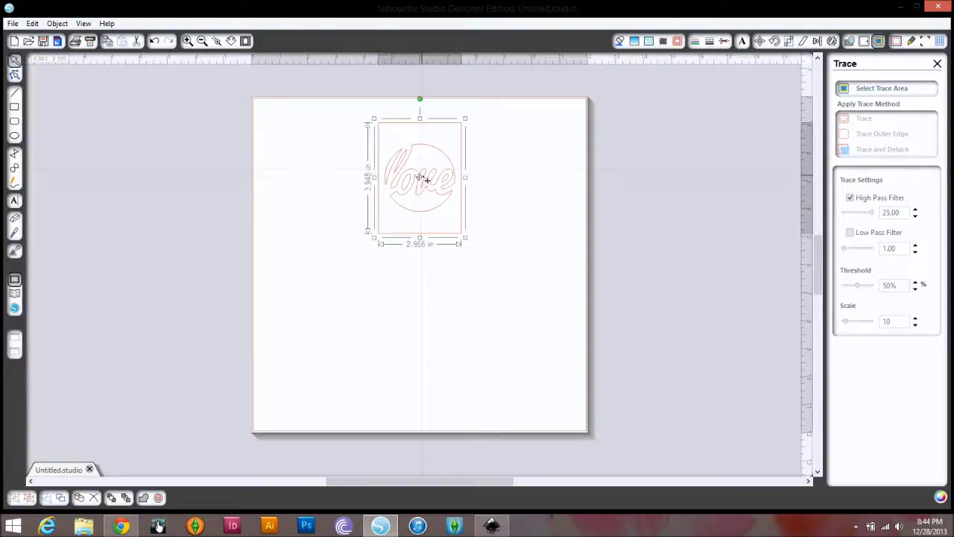
# Step: Move the traced love outlines into the page's upper-left corner, just inside the cut border
pyautogui.moveTo(419, 149)
pyautogui.mouseDown()
pyautogui.moveTo(366, 132)
pyautogui.moveTo(296, 131)
pyautogui.mouseUp()
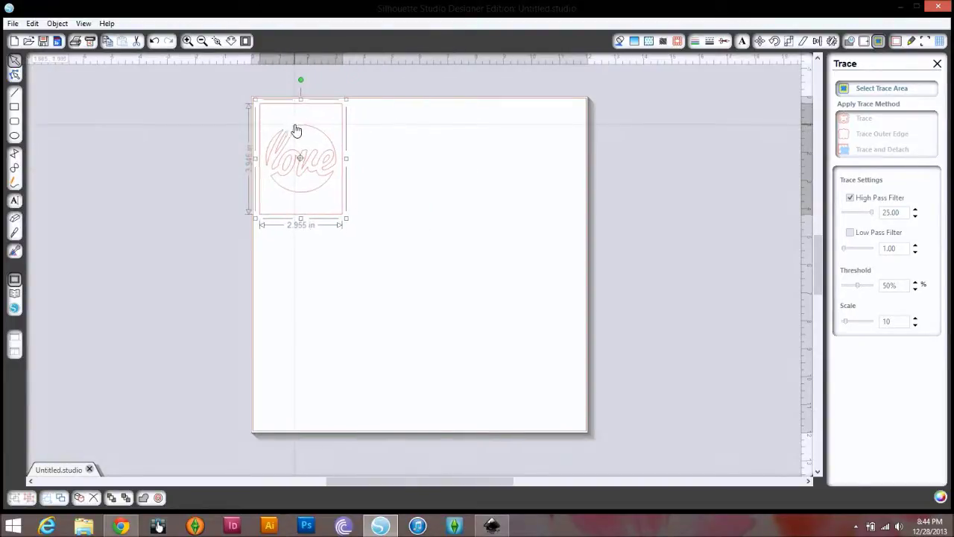
pyautogui.click(428, 176)
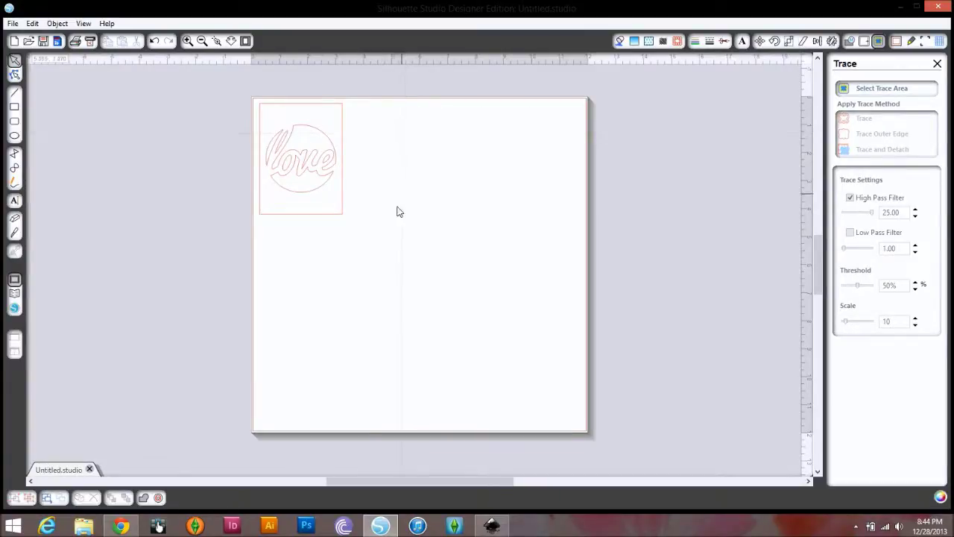
pyautogui.click(315, 174)
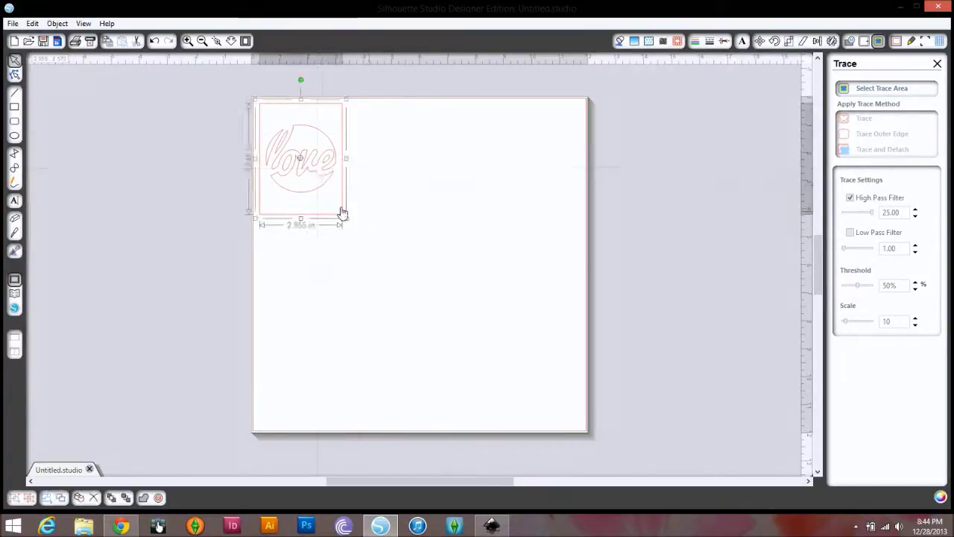
# Step: Review the Send to Silhouette setup and choose Clear Sticker Paper as the media in the cut settings, then close the settings
pyautogui.click(90, 42)
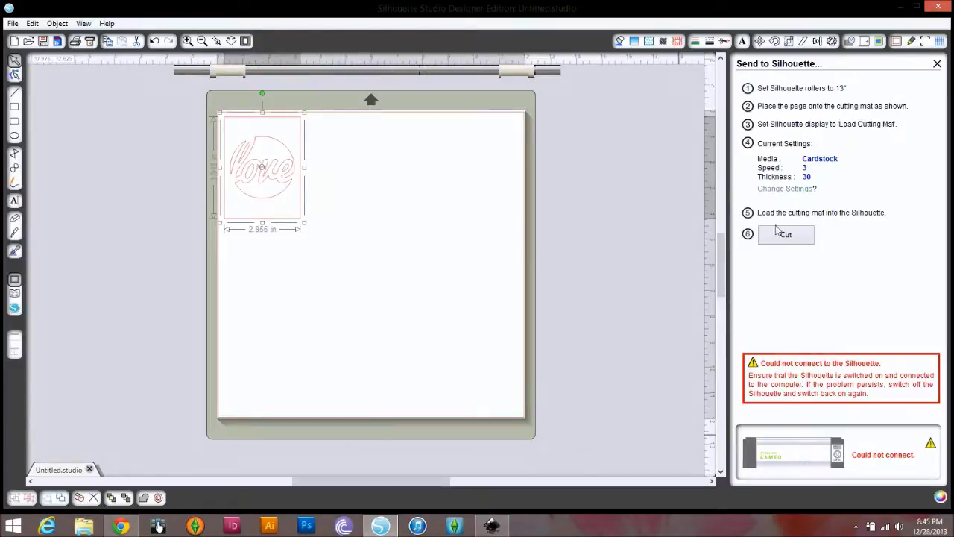
pyautogui.click(797, 189)
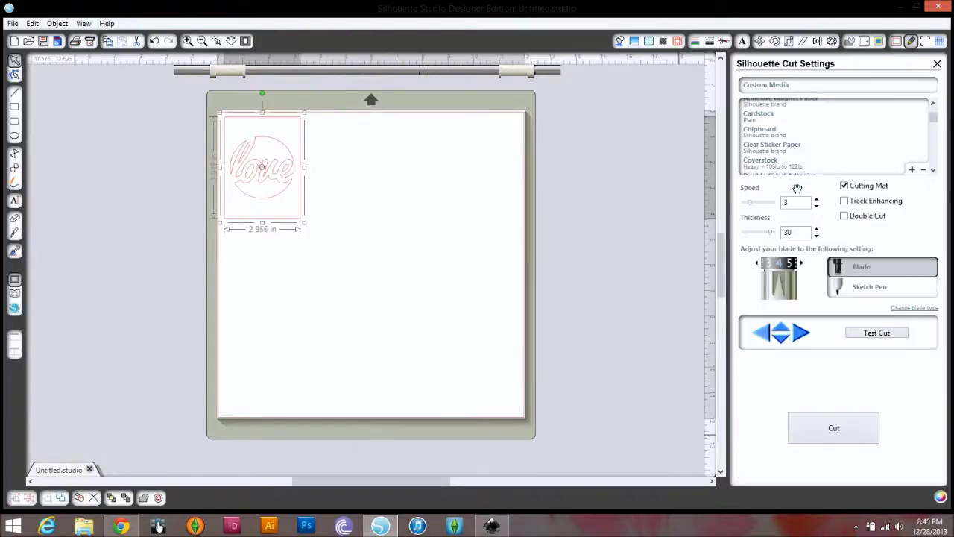
pyautogui.click(767, 134)
pyautogui.click(767, 148)
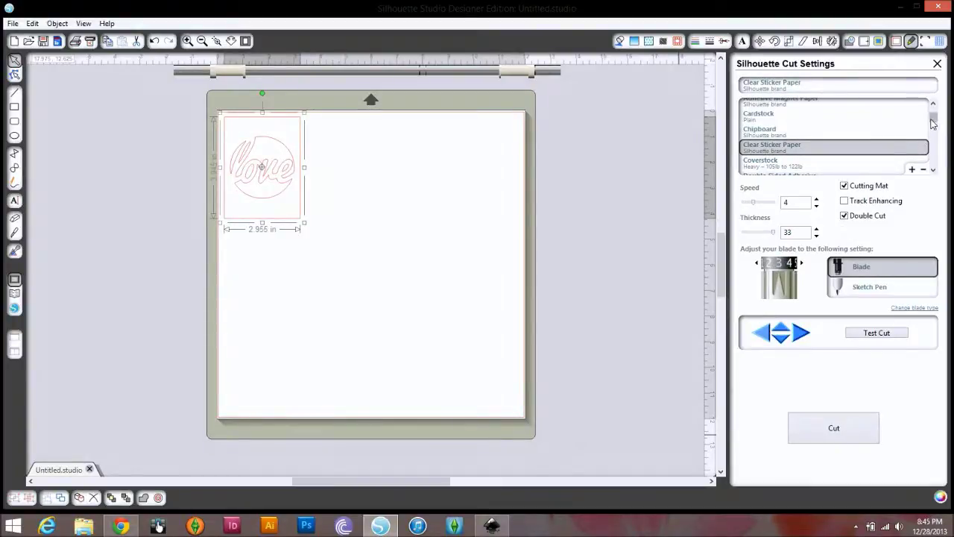
pyautogui.moveTo(933, 117); pyautogui.dragTo(935, 139)
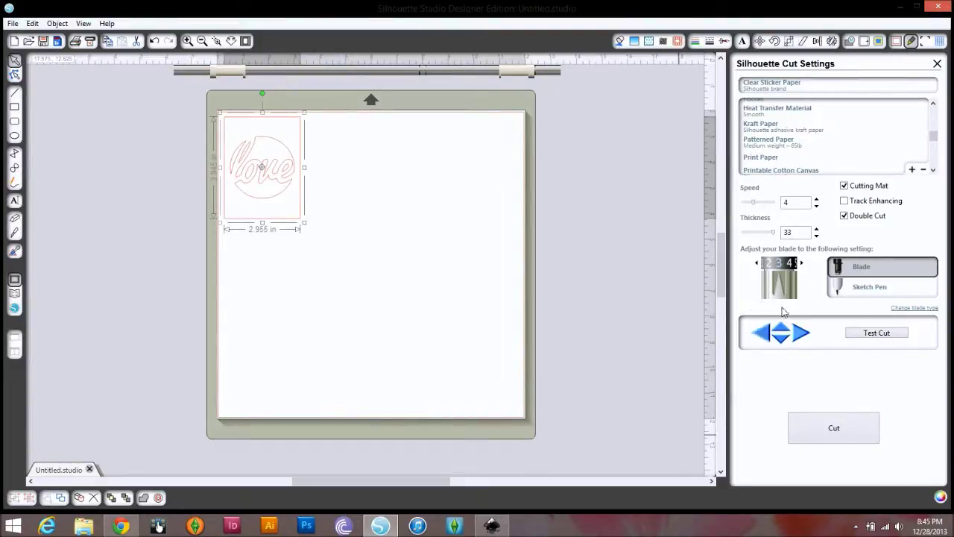
pyautogui.click(910, 41)
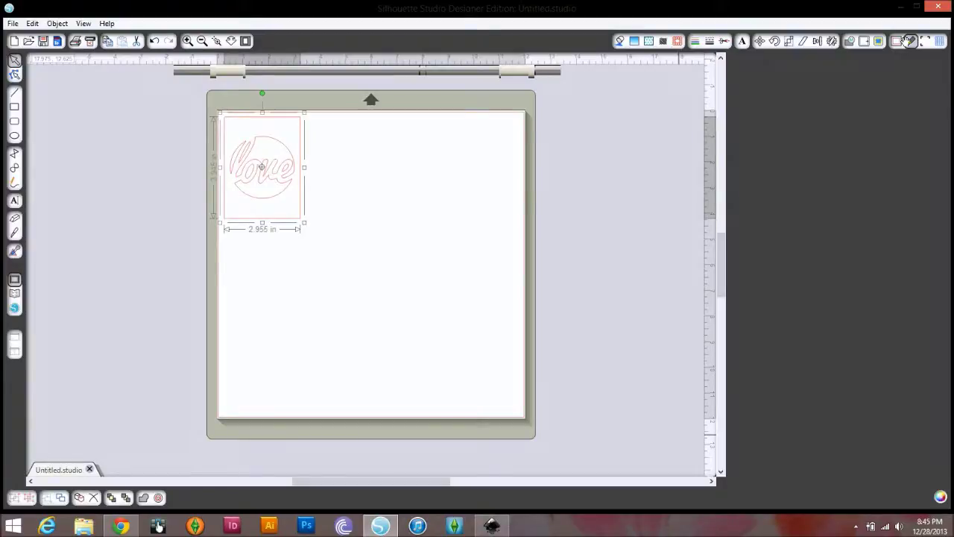
pyautogui.click(258, 163)
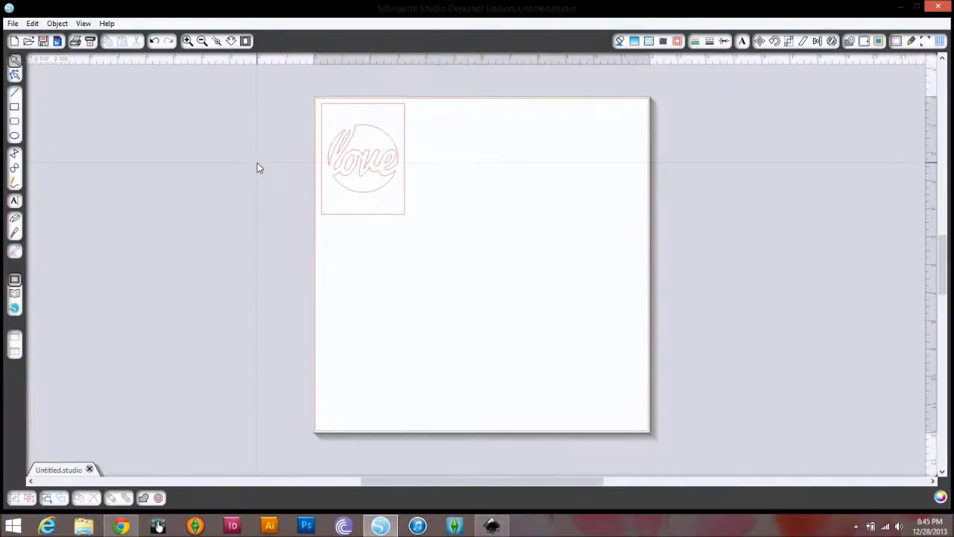